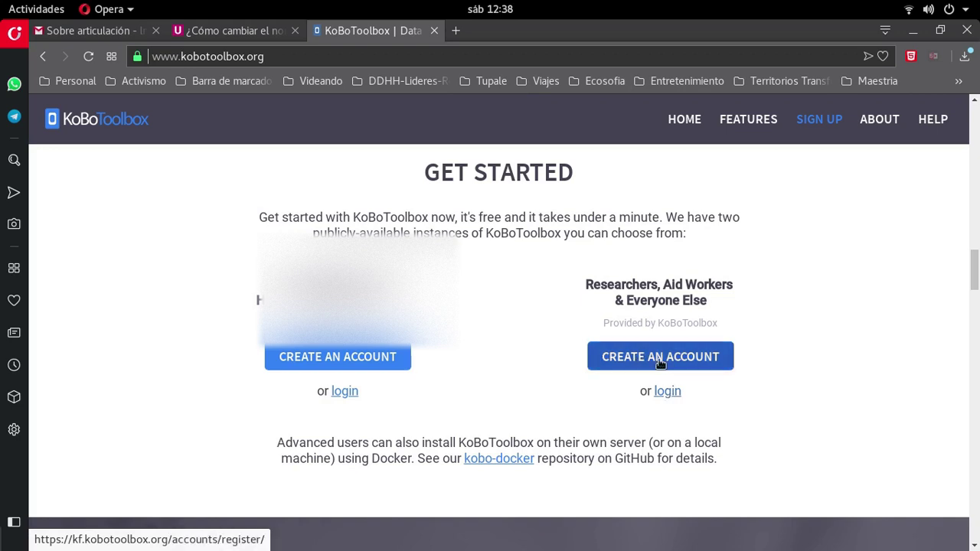
# - Log in to the Researchers, Aid Workers & Everyone Else instance with the account username and password, and dismiss the offer to save the password
pyautogui.click(668, 392)
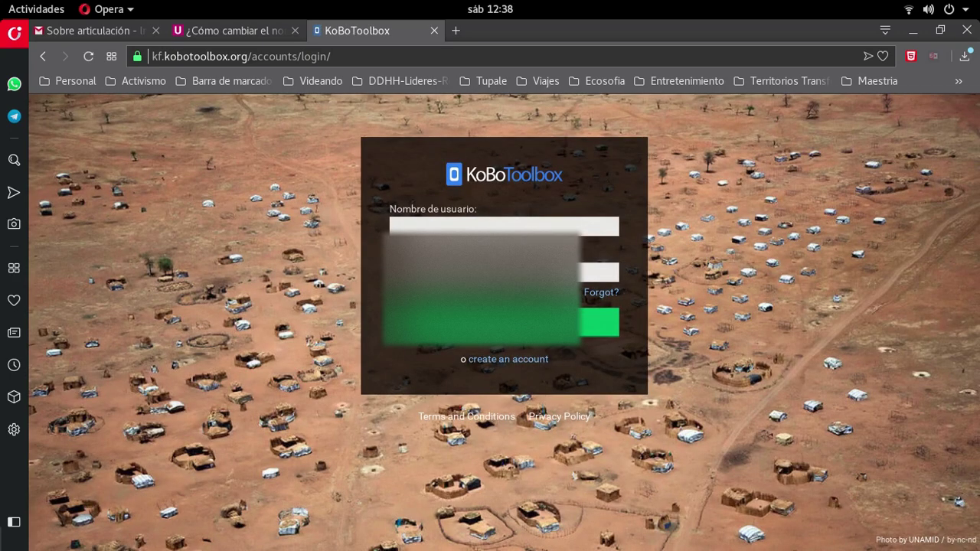
pyautogui.click(524, 224)
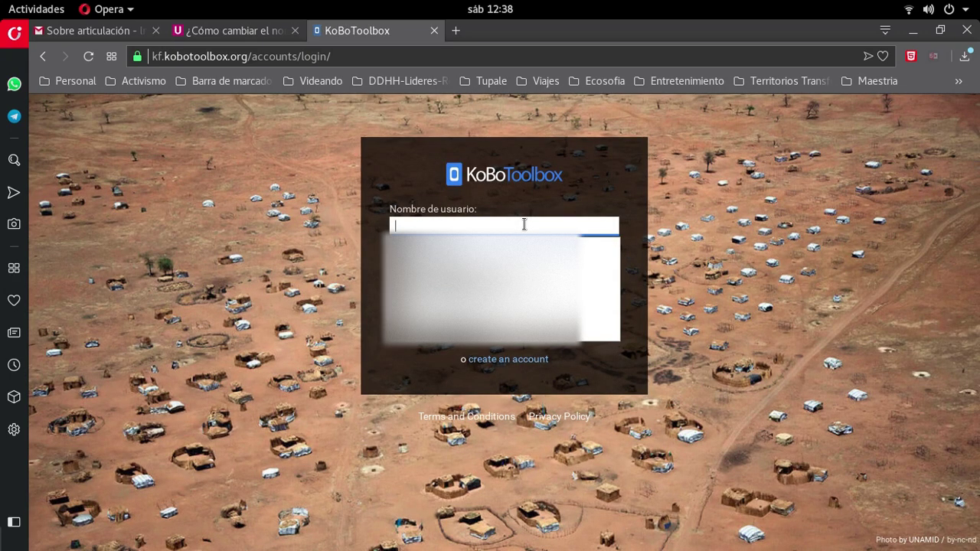
pyautogui.write('redhumus')
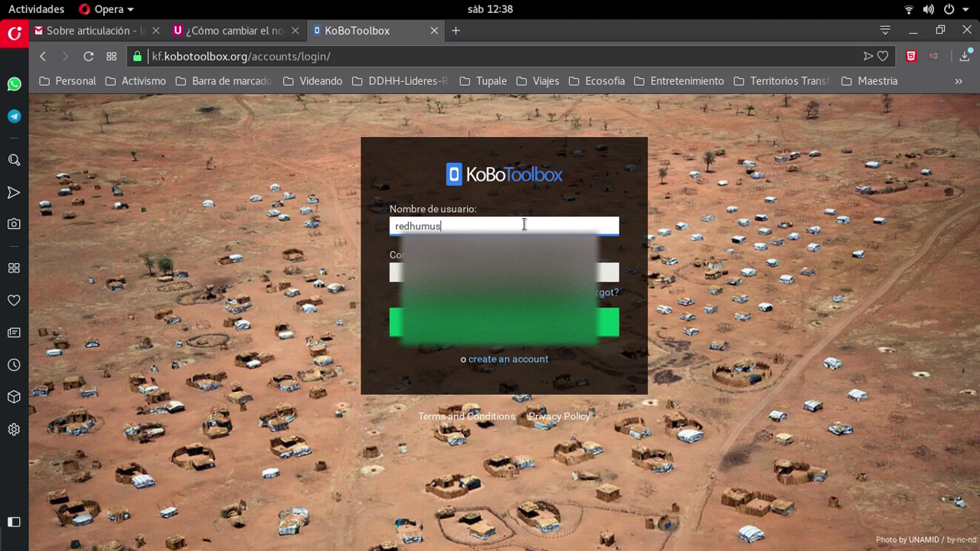
pyautogui.press('Tab')
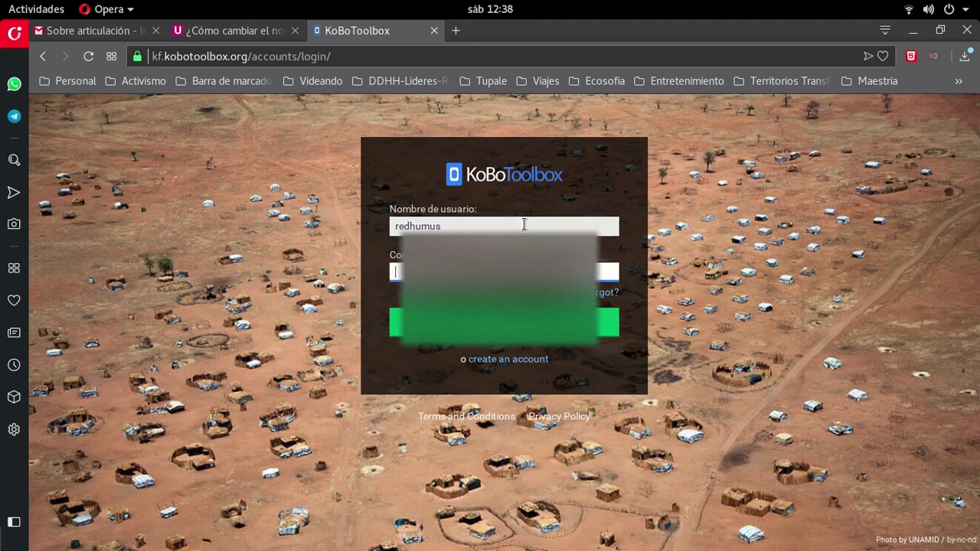
pyautogui.write('••')
pyautogui.click(495, 325)
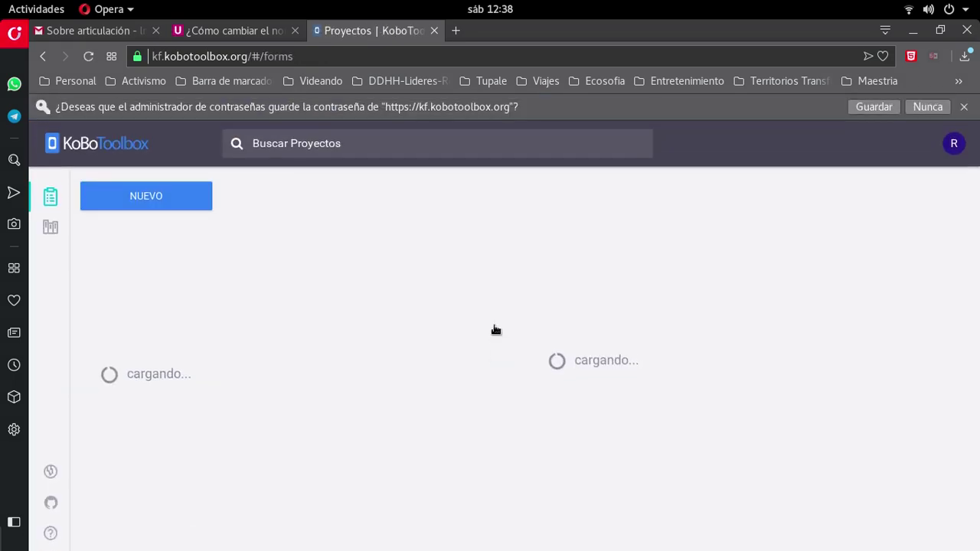
pyautogui.click(965, 108)
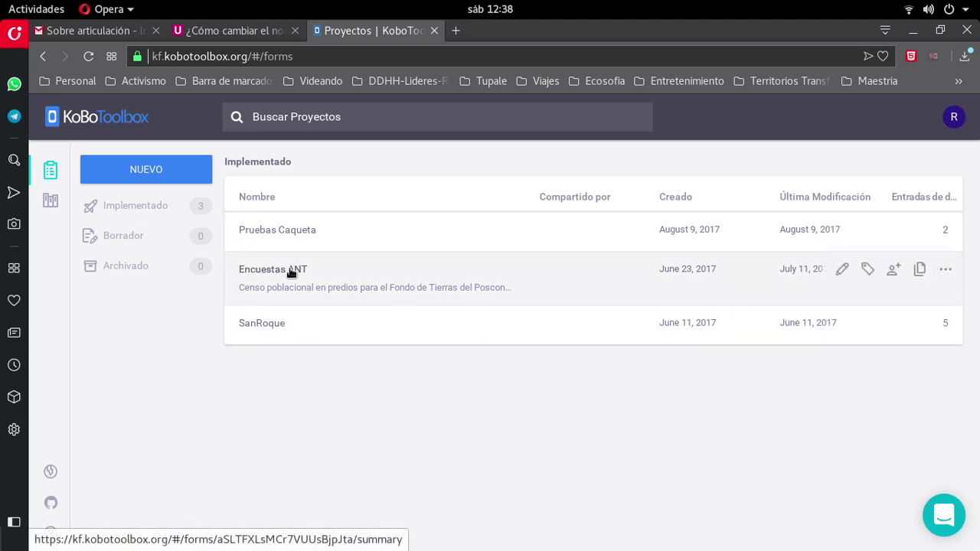
# - Open the Encuestas ANT project and review its summary, including the data entries and form details
pyautogui.click(291, 273)
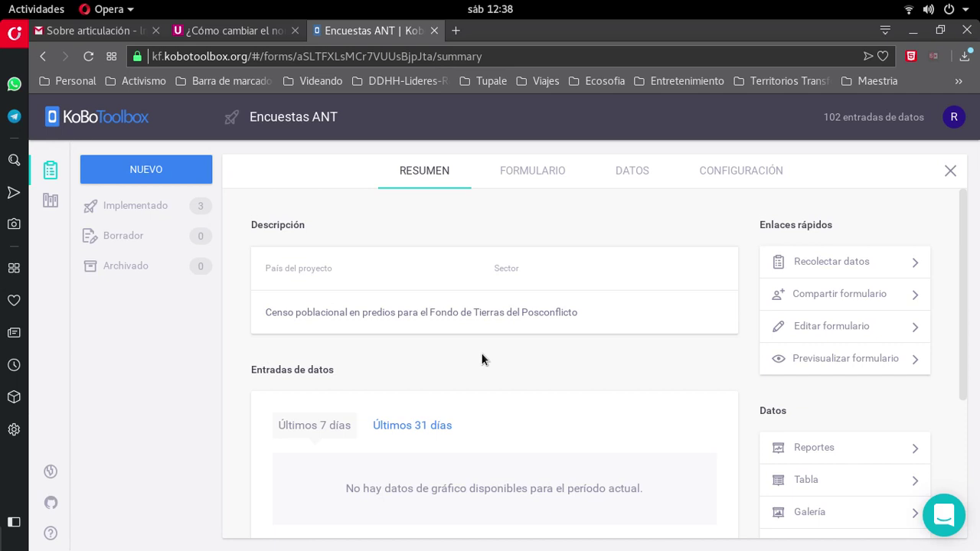
pyautogui.scroll(-2, 481, 359)
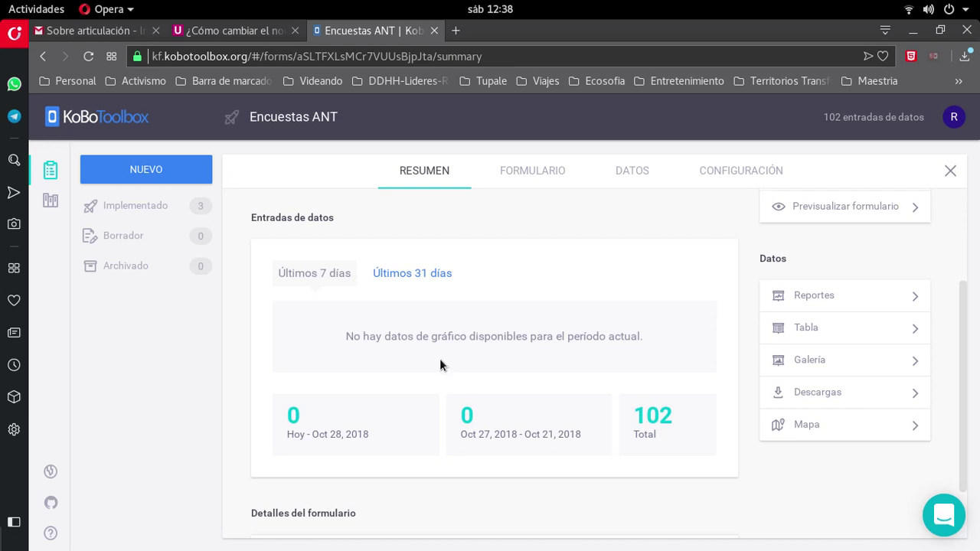
pyautogui.scroll(-1, 440, 360)
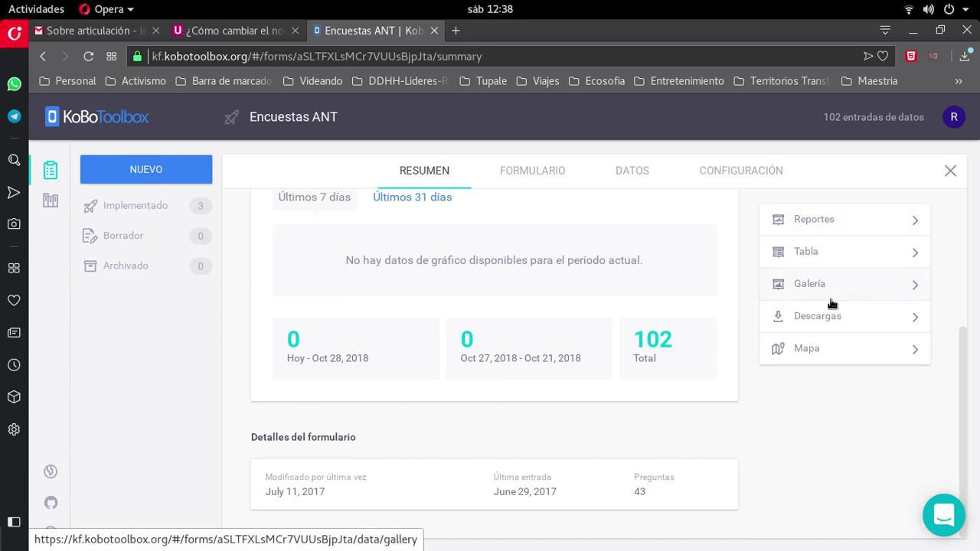
# - Open the Encuestas ANT submissions map in a new browser tab and view the survey locations
pyautogui.middleClick(824, 348)
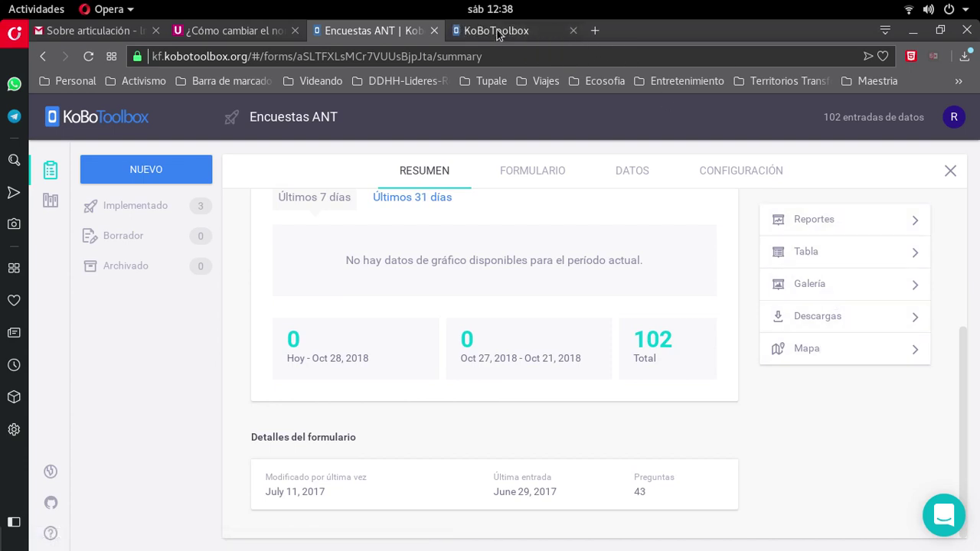
pyautogui.click(498, 36)
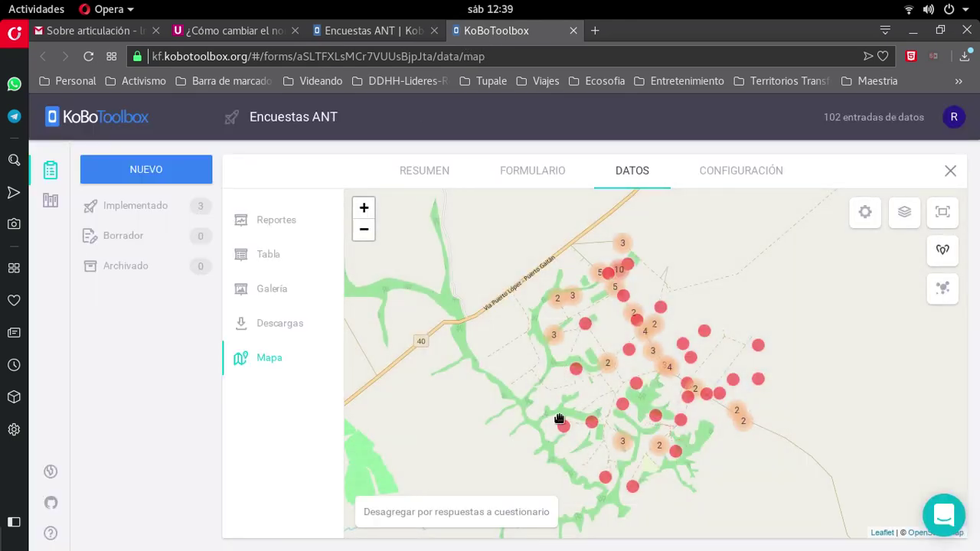
pyautogui.moveTo(533, 388); pyautogui.dragTo(550, 378)
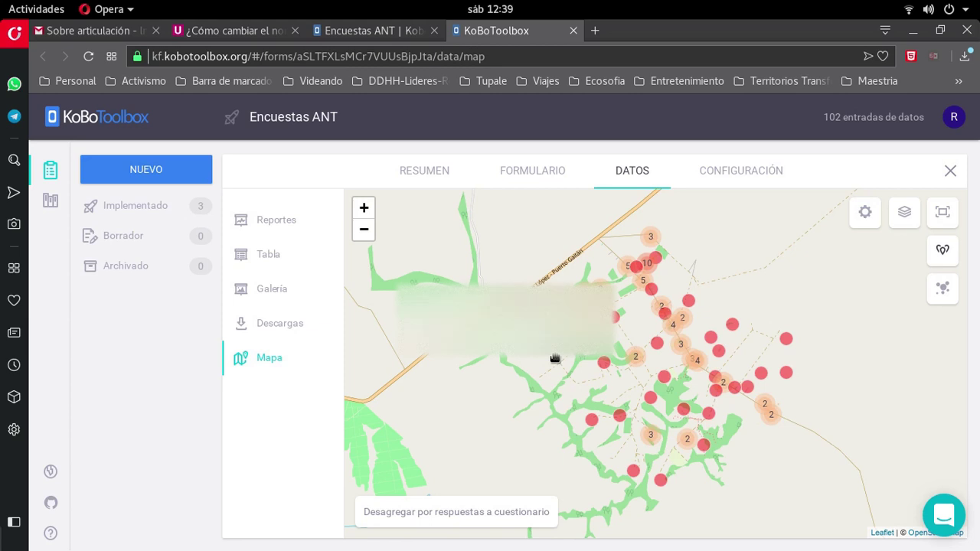
# - Open the submission at the single marker beside the northern 10-record cluster, review its answers and photo, and close the record
pyautogui.click(661, 260)
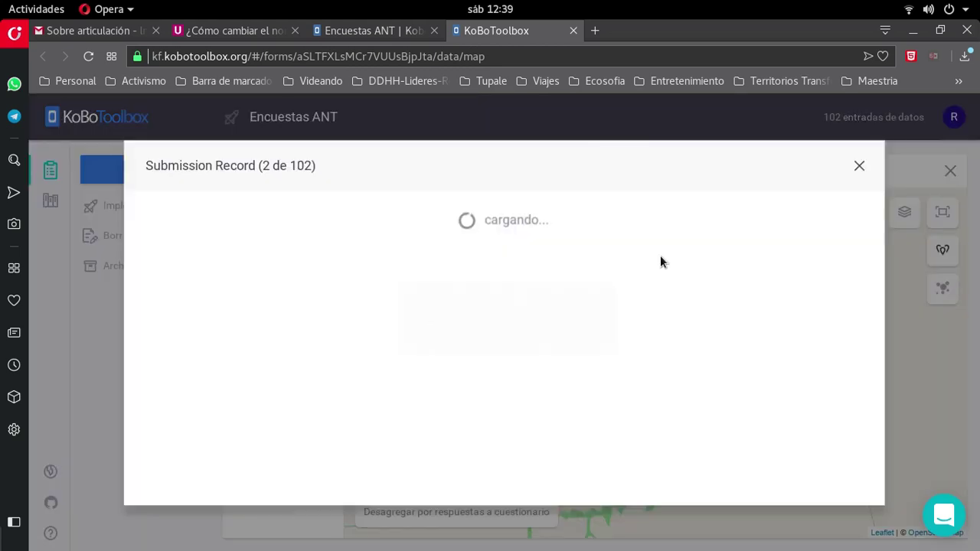
pyautogui.scroll(-2, 538, 387)
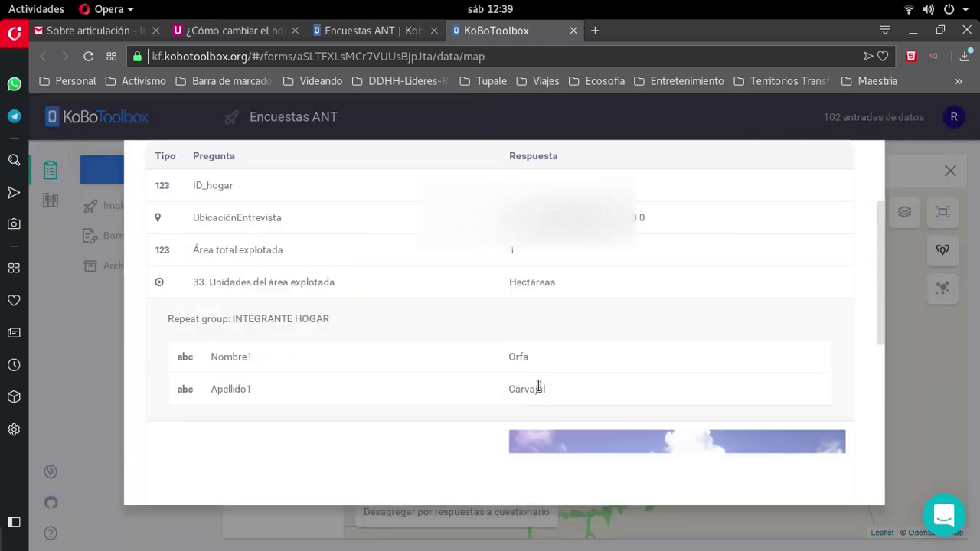
pyautogui.scroll(-3, 538, 386)
pyautogui.scroll(5, 546, 383)
pyautogui.scroll(-5, 538, 346)
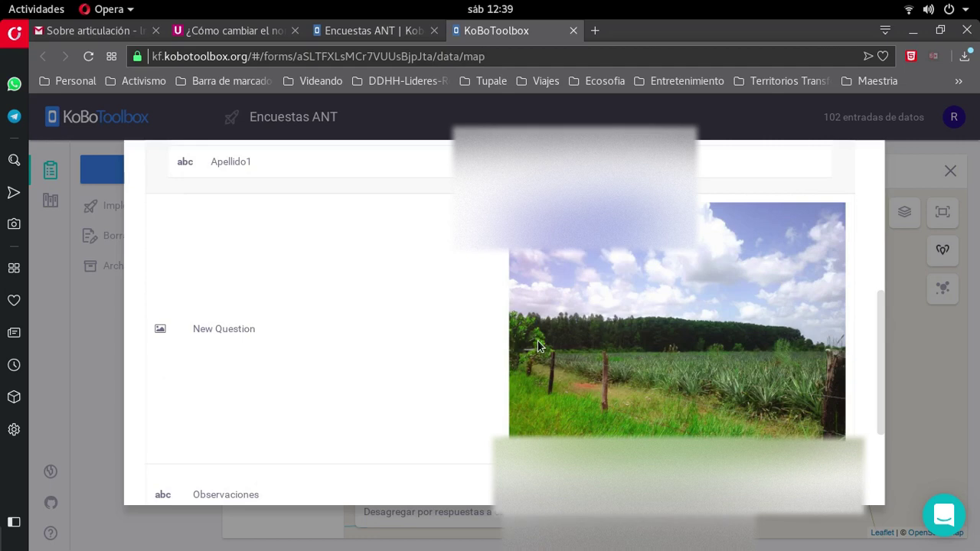
pyautogui.scroll(-3, 538, 346)
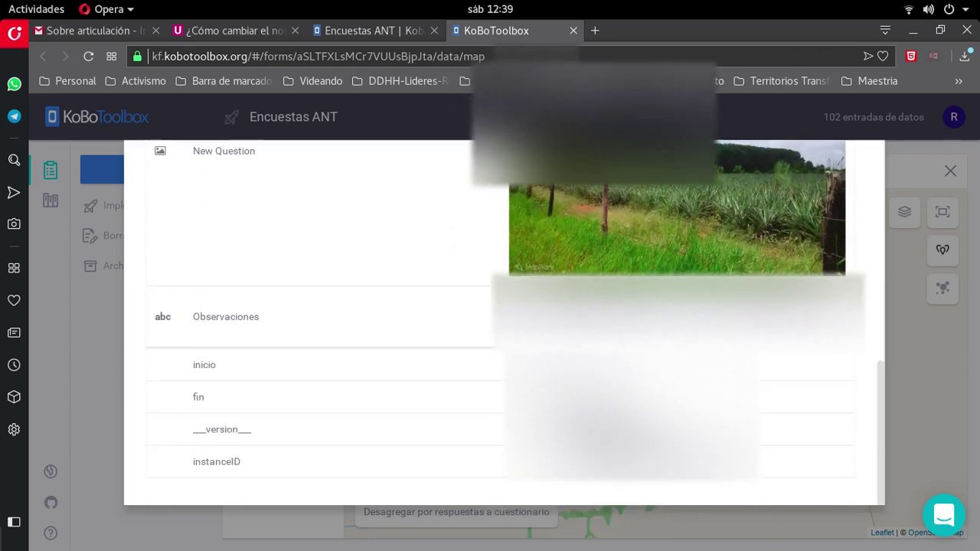
pyautogui.scroll(2, 500, 455)
pyautogui.scroll(10, 562, 419)
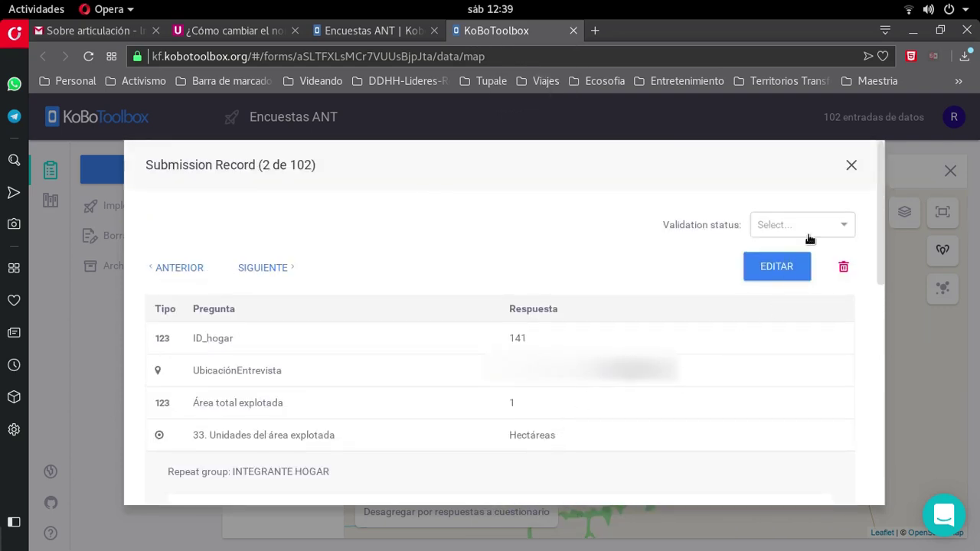
pyautogui.click(851, 164)
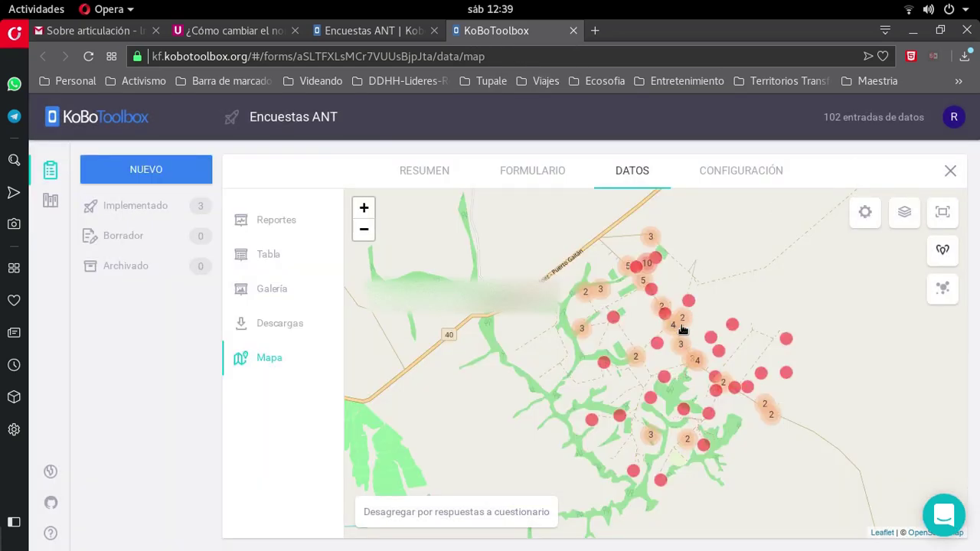
# - Open the submission at a single marker in the eastern part of the map, review its answers through the photo, and close the record
pyautogui.click(733, 335)
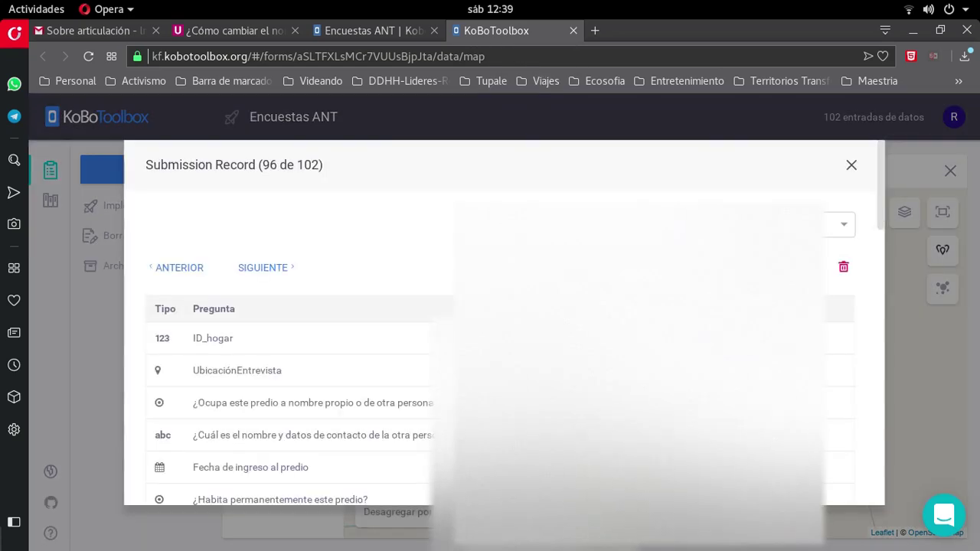
pyautogui.scroll(-1, 735, 334)
pyautogui.scroll(-15, 689, 333)
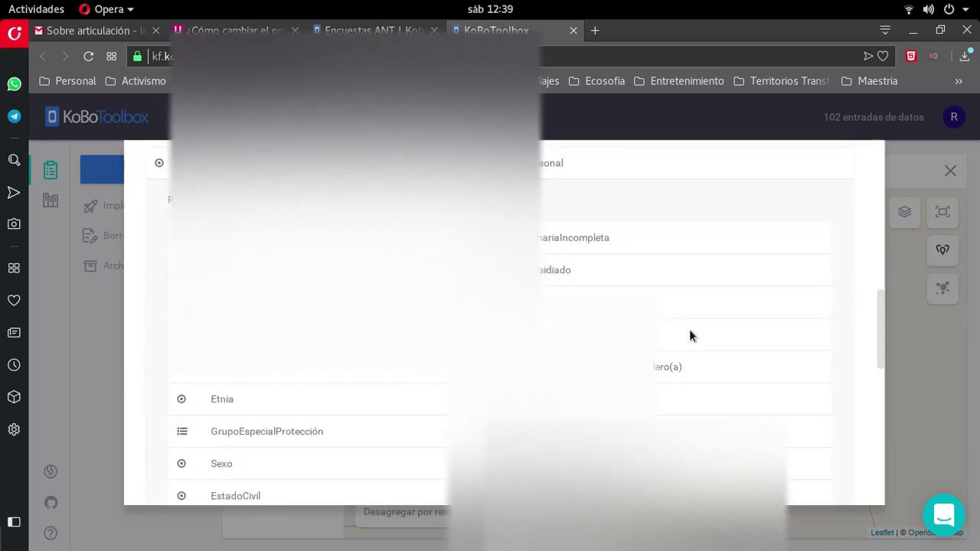
pyautogui.scroll(-10, 688, 330)
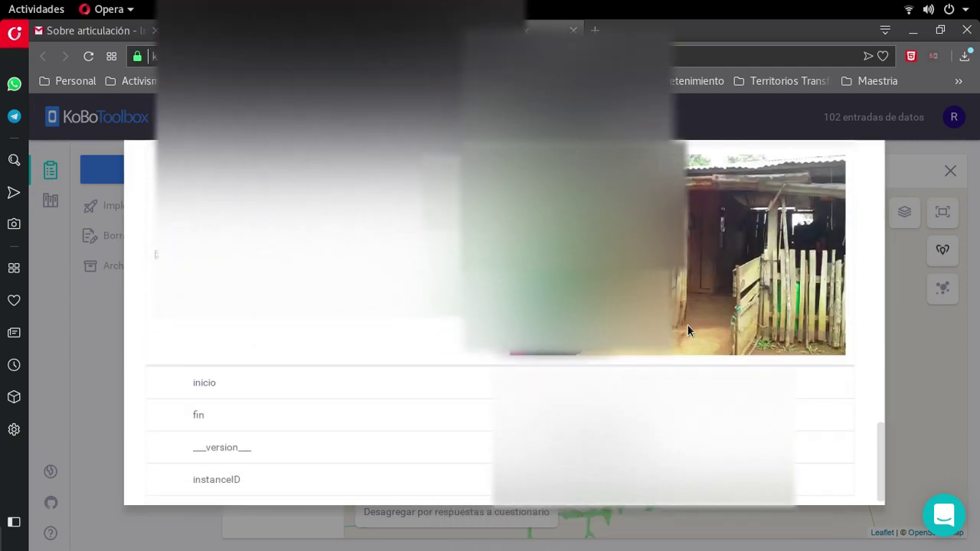
pyautogui.scroll(-1, 686, 333)
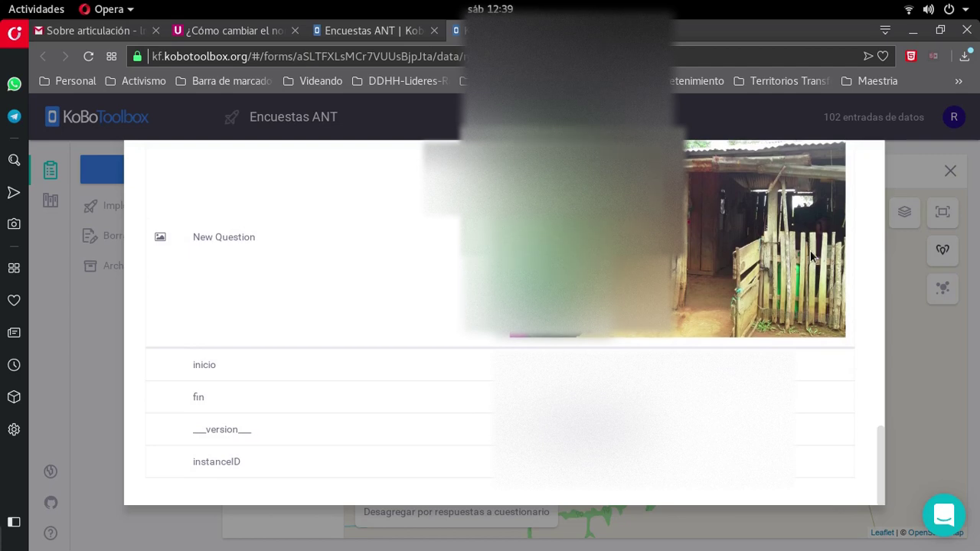
pyautogui.scroll(20, 817, 229)
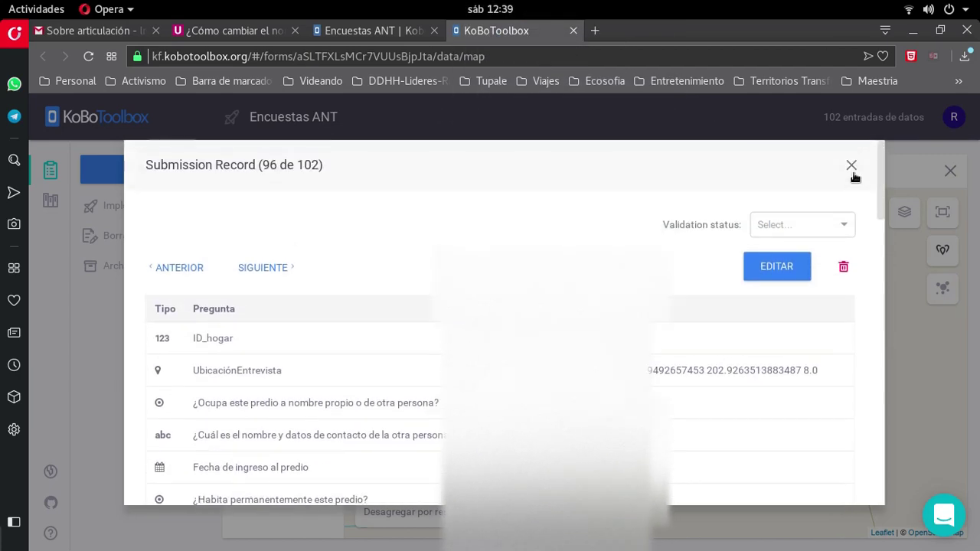
pyautogui.click(851, 166)
pyautogui.scroll(3, 592, 418)
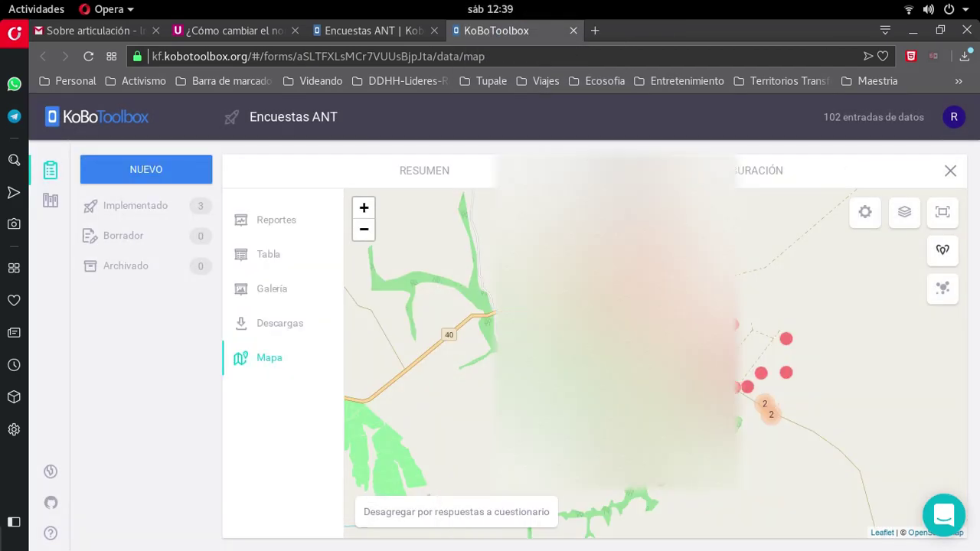
# - Open the submission at the southwestern single marker, review the property and household member answers, and close the record
pyautogui.click(593, 418)
pyautogui.scroll(-3, 384, 351)
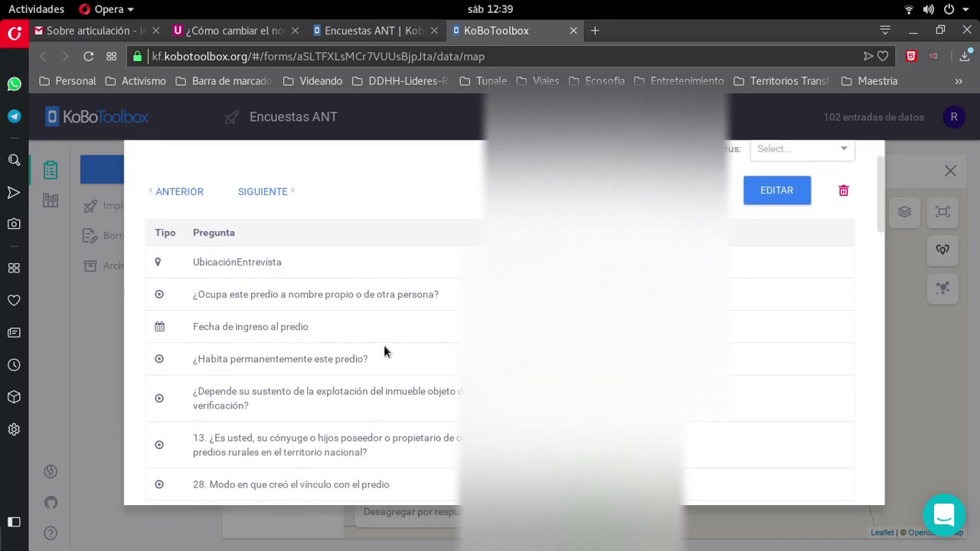
pyautogui.scroll(-15, 383, 345)
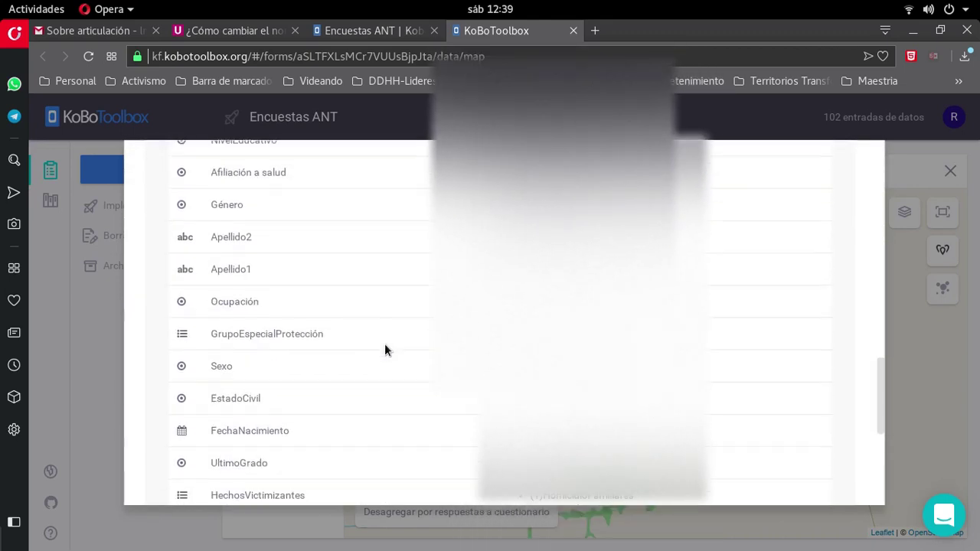
pyautogui.scroll(-4, 384, 344)
pyautogui.scroll(1, 766, 281)
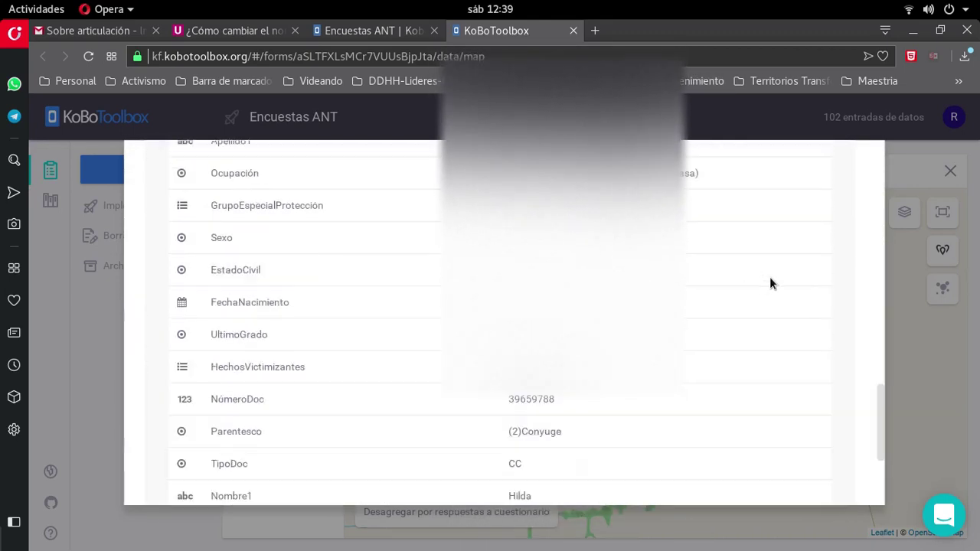
pyautogui.scroll(20, 767, 283)
pyautogui.click(853, 164)
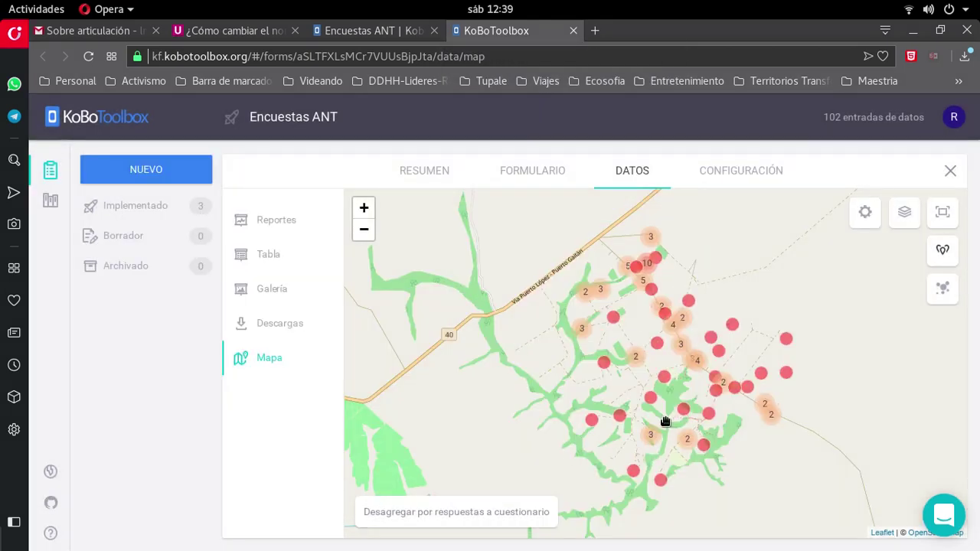
# - Open the project's automatic reports and examine the charts and frequency tables from ID_hogar through Fecha de ingreso al predio
pyautogui.click(365, 207)
pyautogui.click(287, 219)
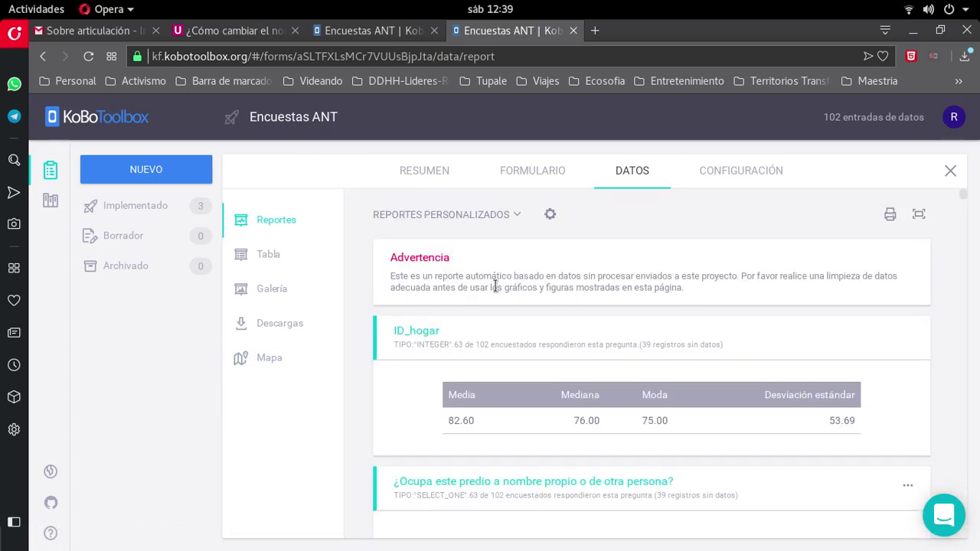
pyautogui.scroll(-4, 574, 336)
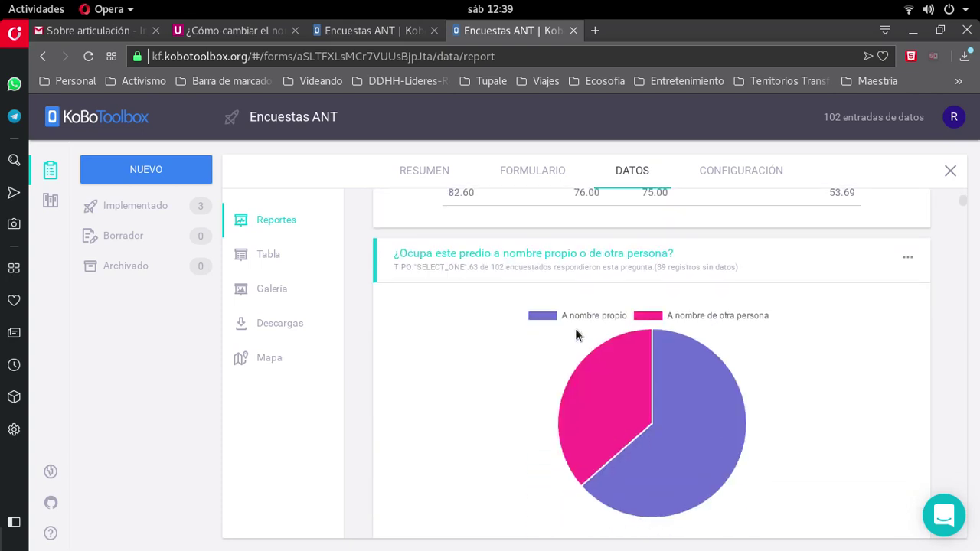
pyautogui.scroll(-3, 547, 343)
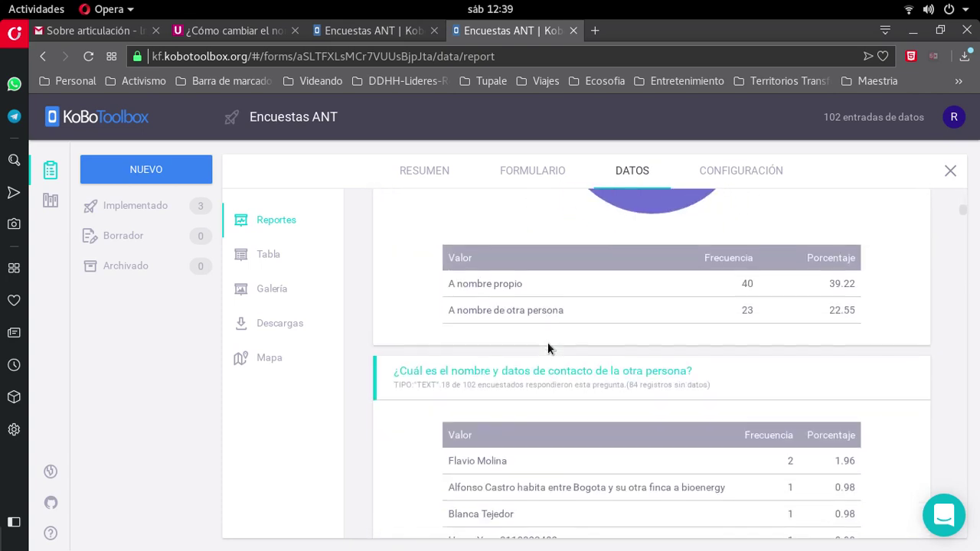
pyautogui.scroll(-3, 547, 341)
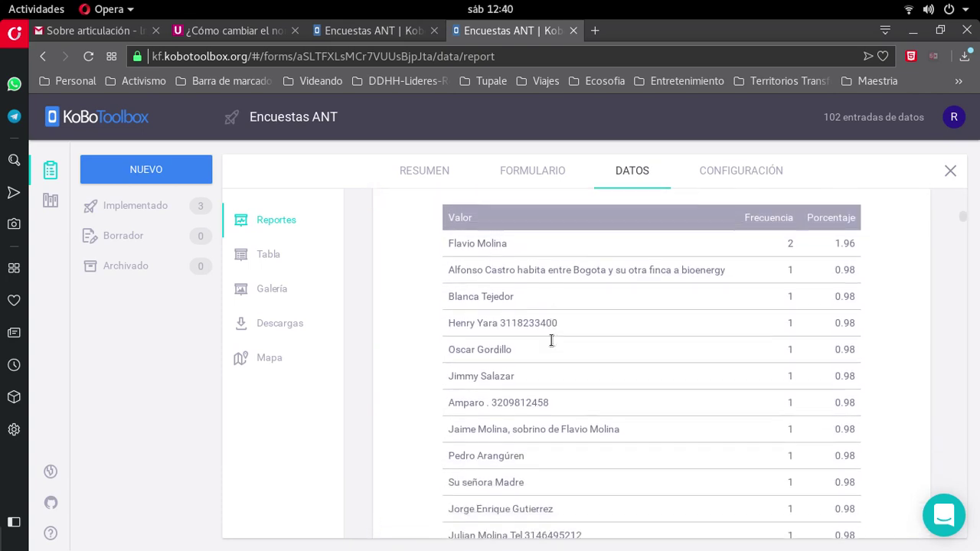
pyautogui.scroll(-2, 549, 339)
pyautogui.scroll(-5, 546, 341)
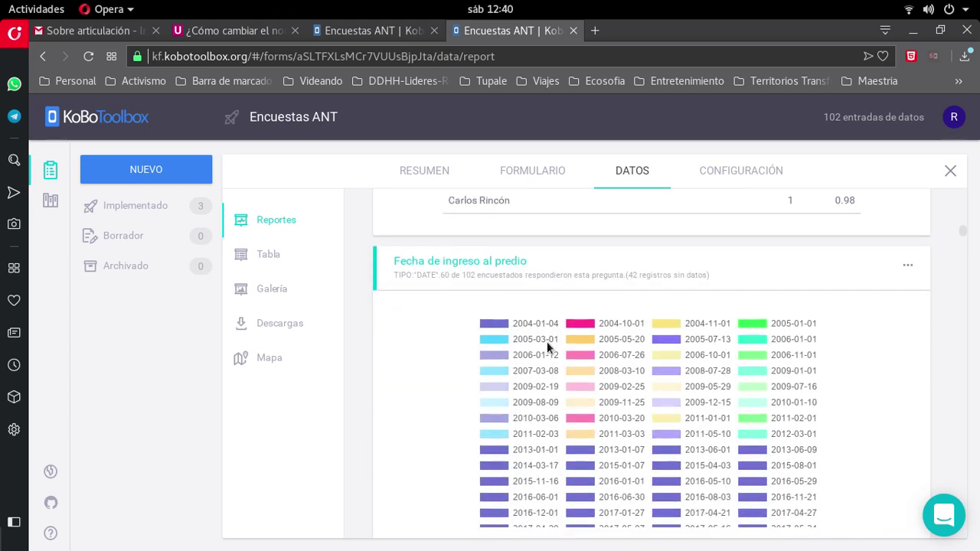
pyautogui.scroll(-1, 546, 341)
pyautogui.scroll(1, 547, 341)
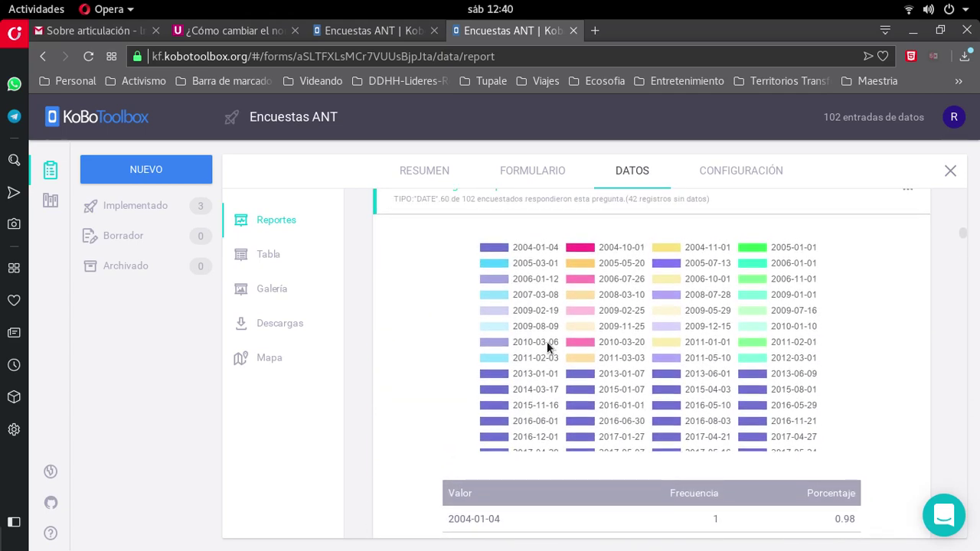
pyautogui.scroll(1, 546, 341)
pyautogui.scroll(-3, 546, 342)
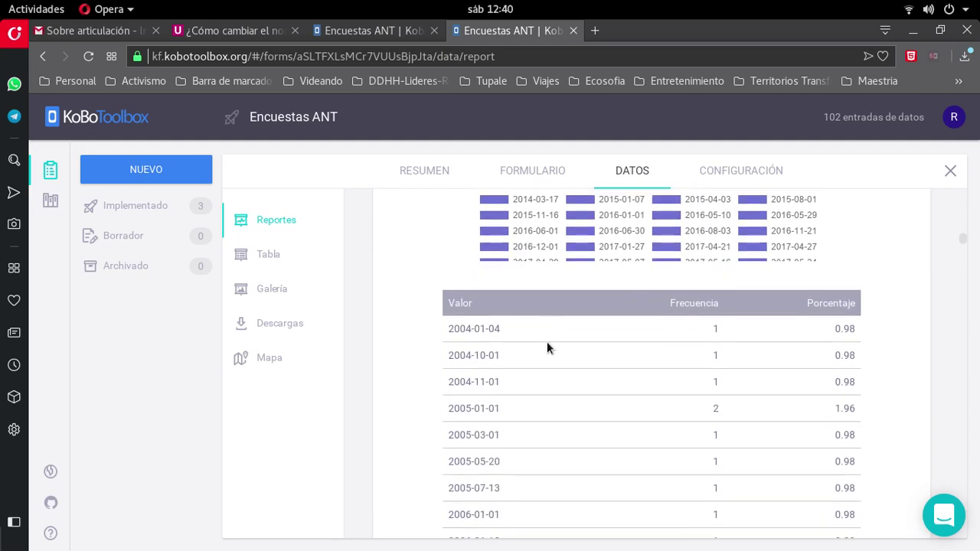
# - Examine the remaining report charts and tables from the Fecha de ingreso al predio values past 33. Usos to the free-text remarks
pyautogui.scroll(-10, 546, 341)
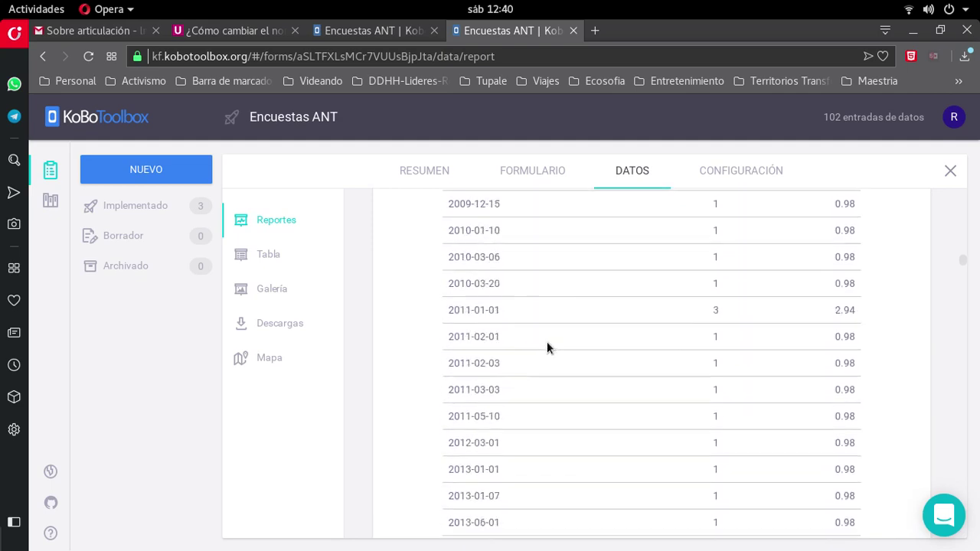
pyautogui.scroll(-20, 549, 341)
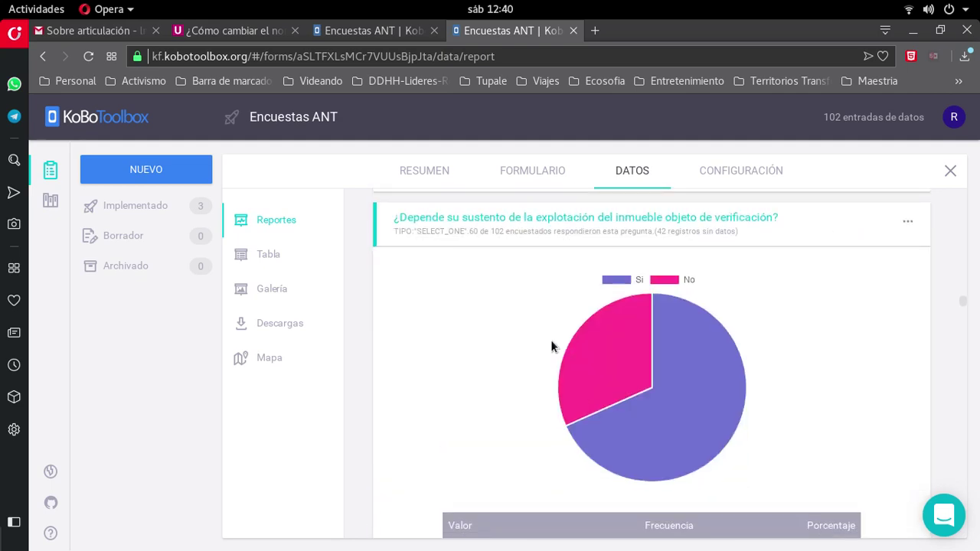
pyautogui.scroll(-15, 551, 346)
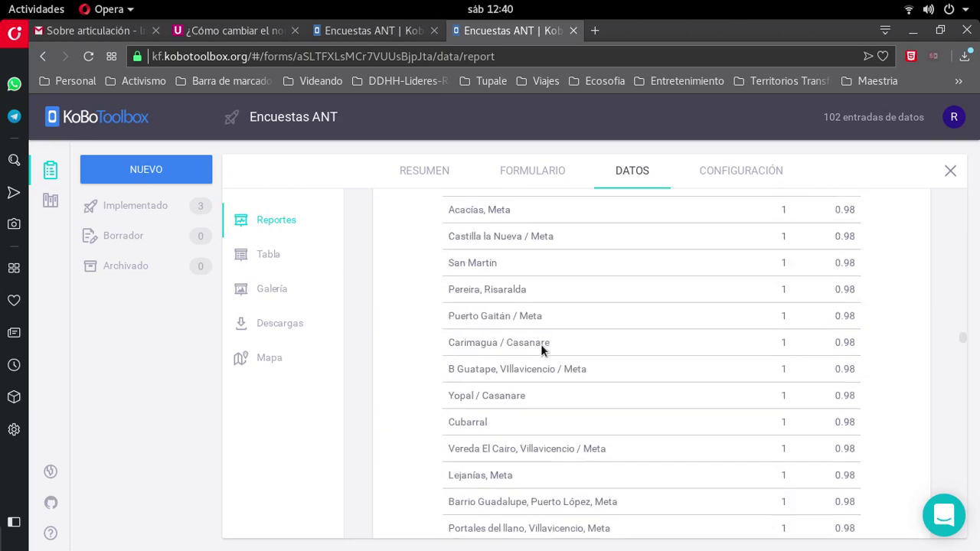
pyautogui.scroll(-20, 541, 344)
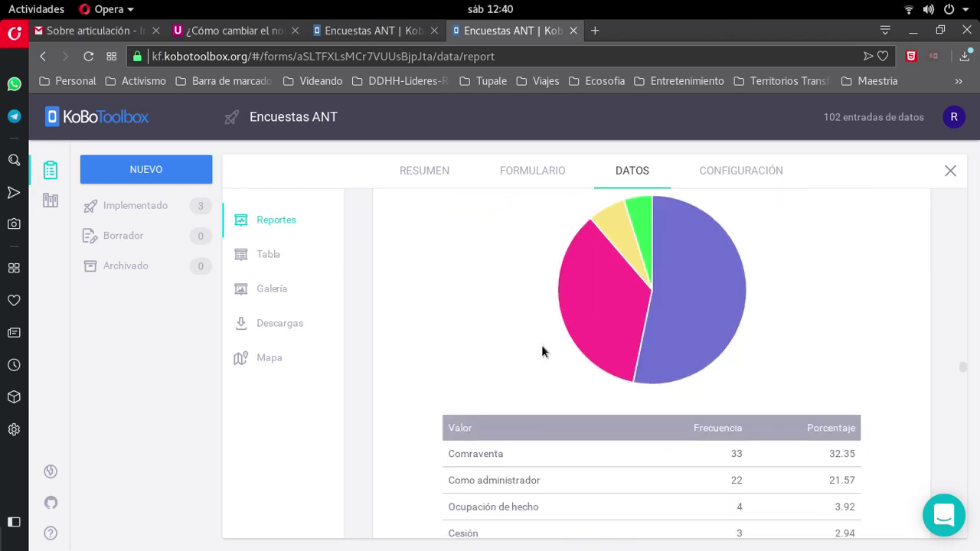
pyautogui.scroll(-20, 541, 348)
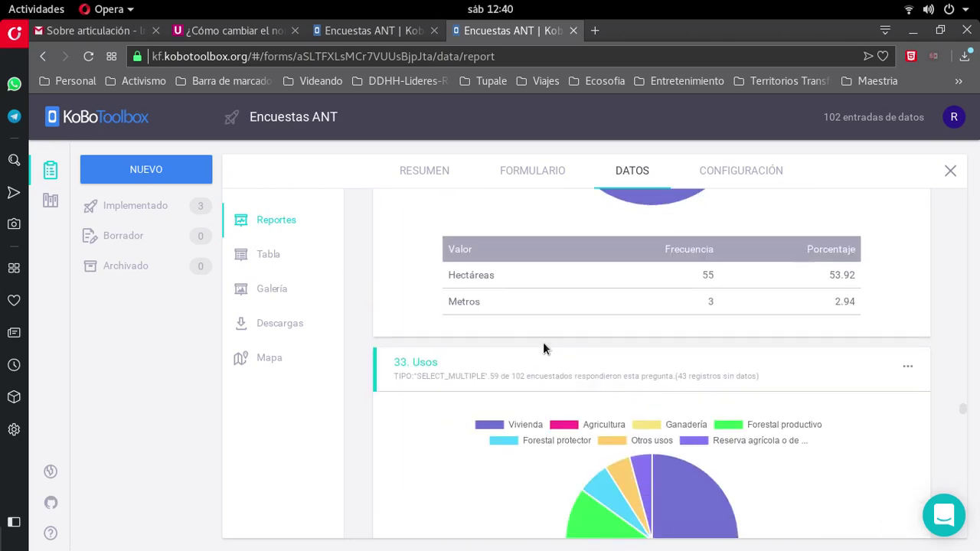
pyautogui.scroll(-15, 547, 346)
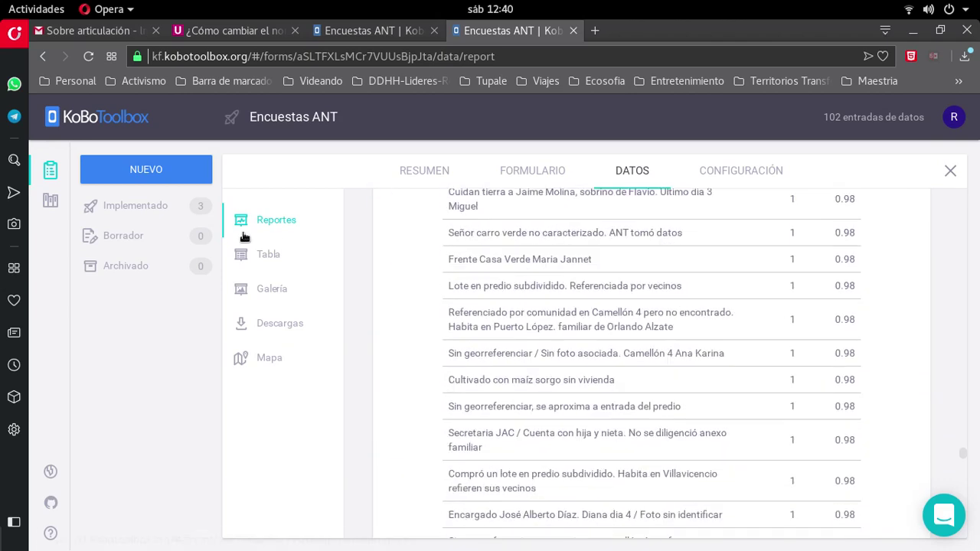
# - Open the table view of the submissions, review its rows and its display options for labels and visible columns, and close the options unchanged
pyautogui.click(263, 255)
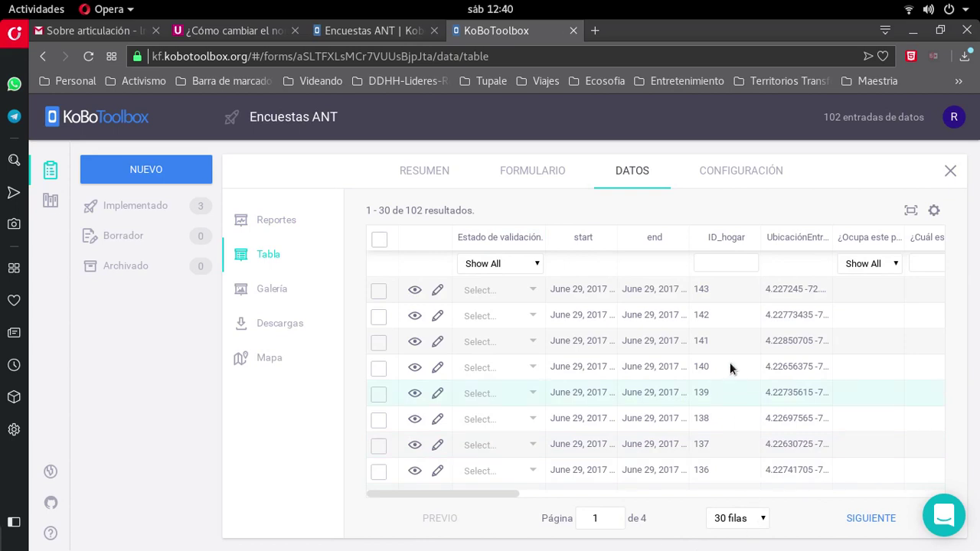
pyautogui.scroll(-5, 796, 337)
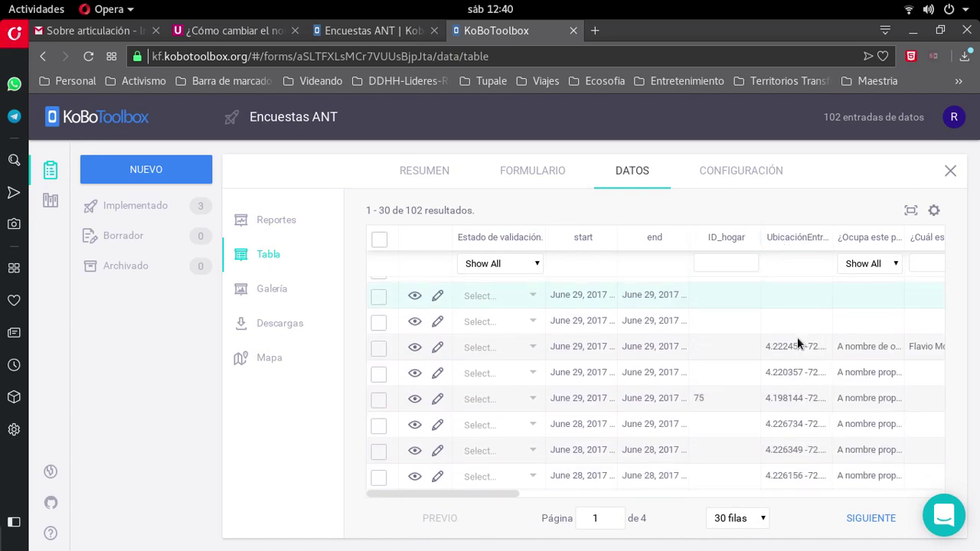
pyautogui.click(934, 209)
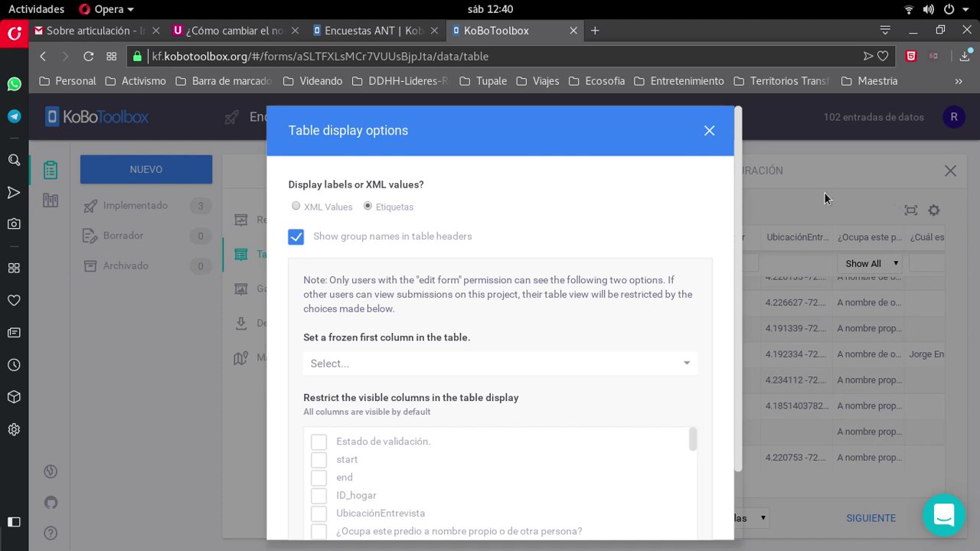
pyautogui.scroll(-2, 482, 327)
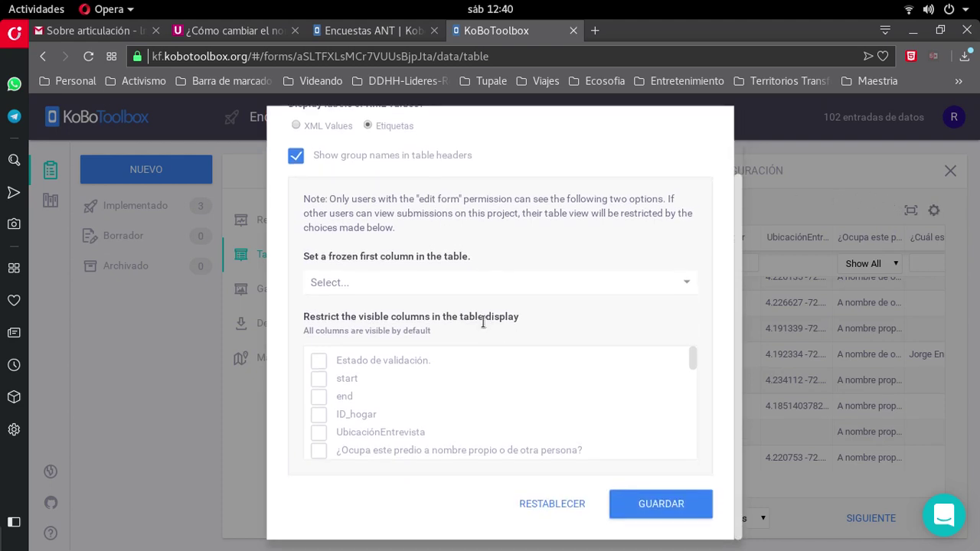
pyautogui.scroll(-10, 673, 390)
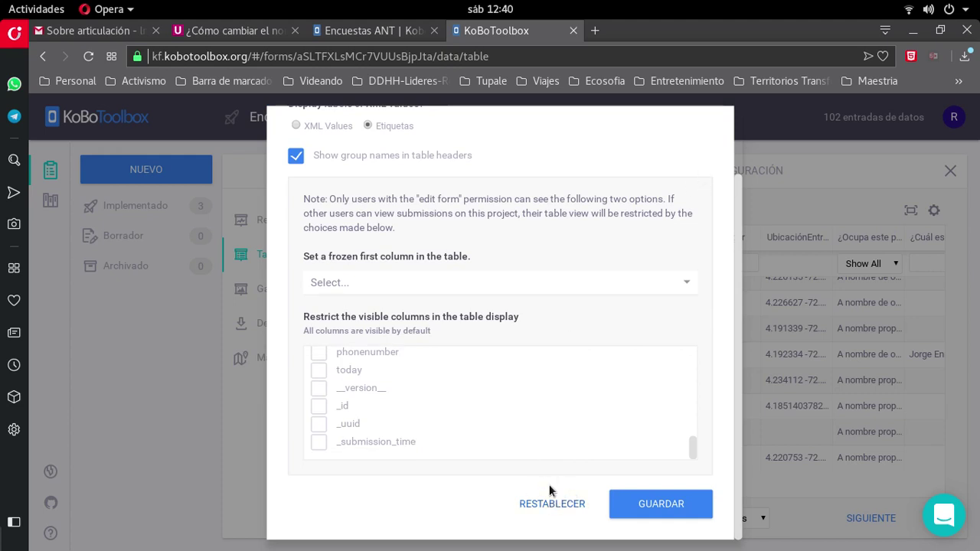
pyautogui.press('Escape')
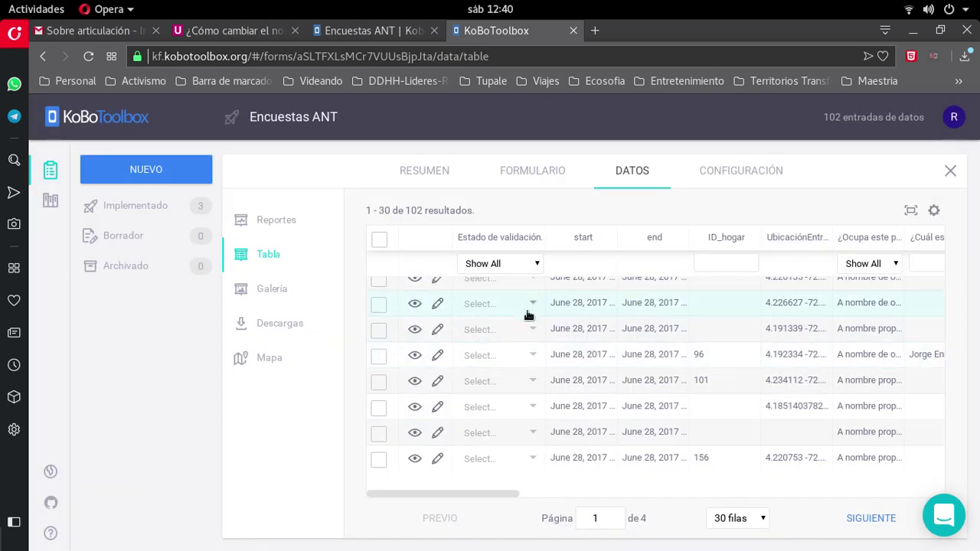
# - Open the data downloads and review the available export types and value and header formats, keeping XLS and Etiquetas
pyautogui.click(273, 324)
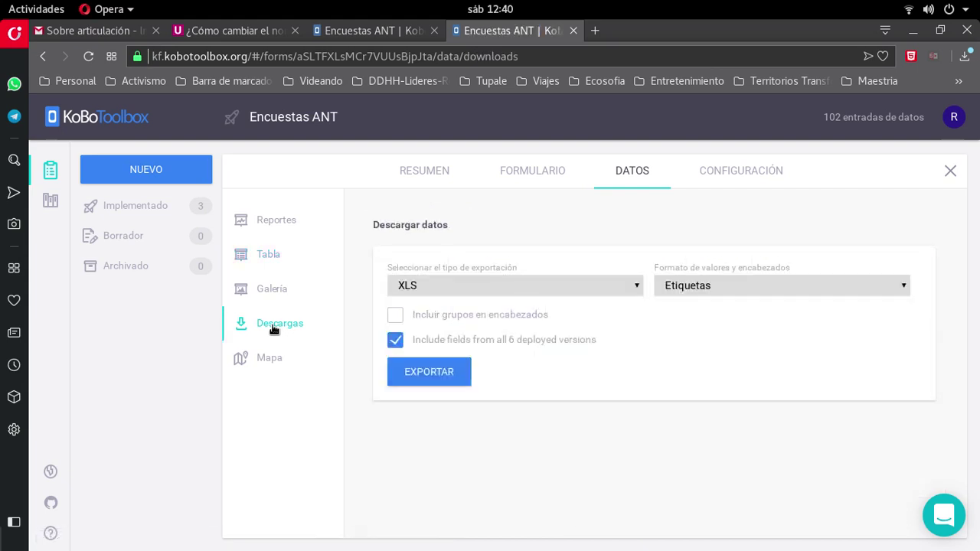
pyautogui.click(553, 287)
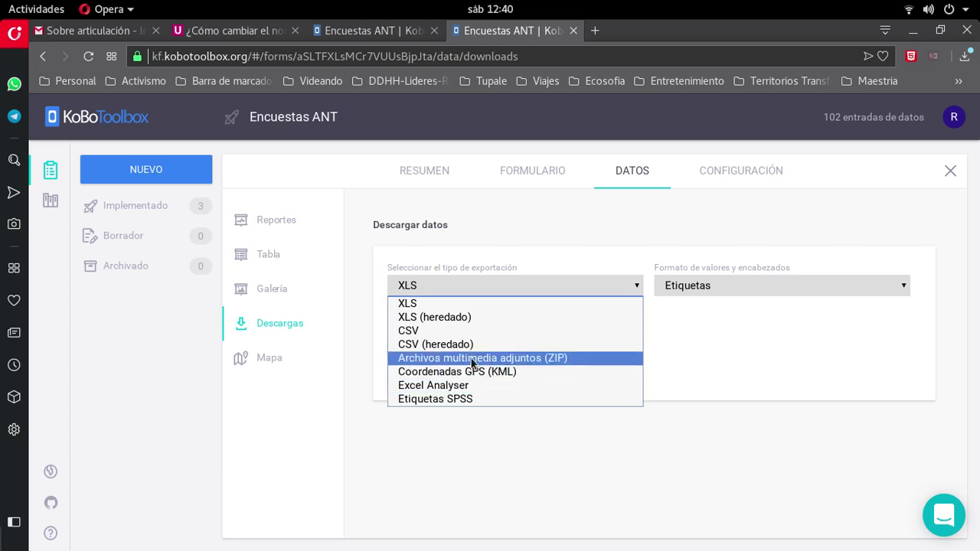
pyautogui.click(557, 469)
pyautogui.click(727, 287)
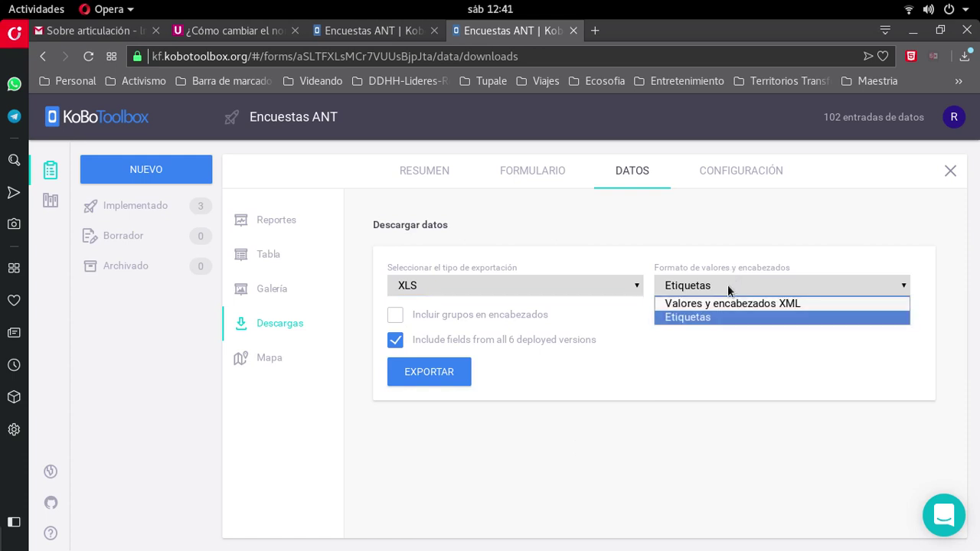
pyautogui.click(581, 407)
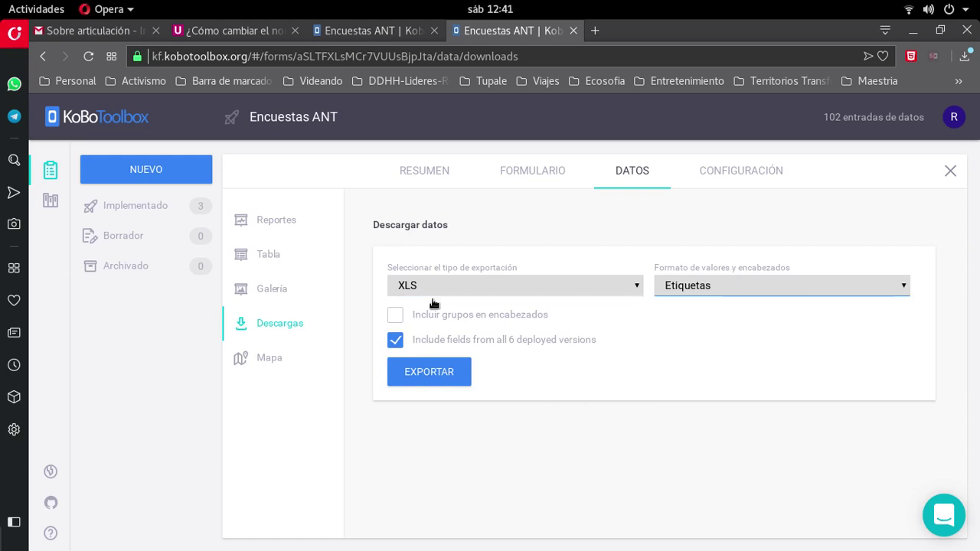
# - Review the project's configuration with its name, description, sector and country, and return to the project summary
pyautogui.click(719, 165)
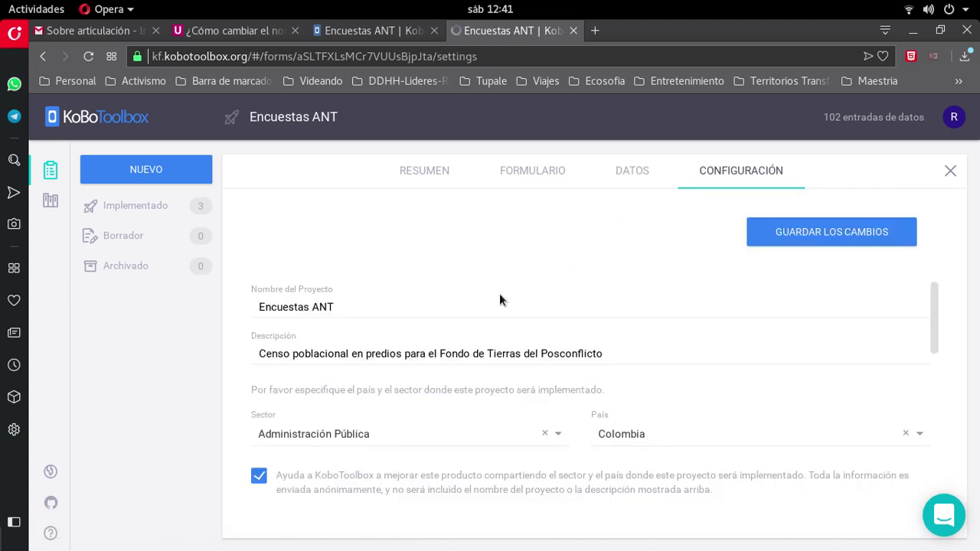
pyautogui.scroll(-2, 459, 295)
pyautogui.scroll(2, 374, 293)
pyautogui.click(419, 173)
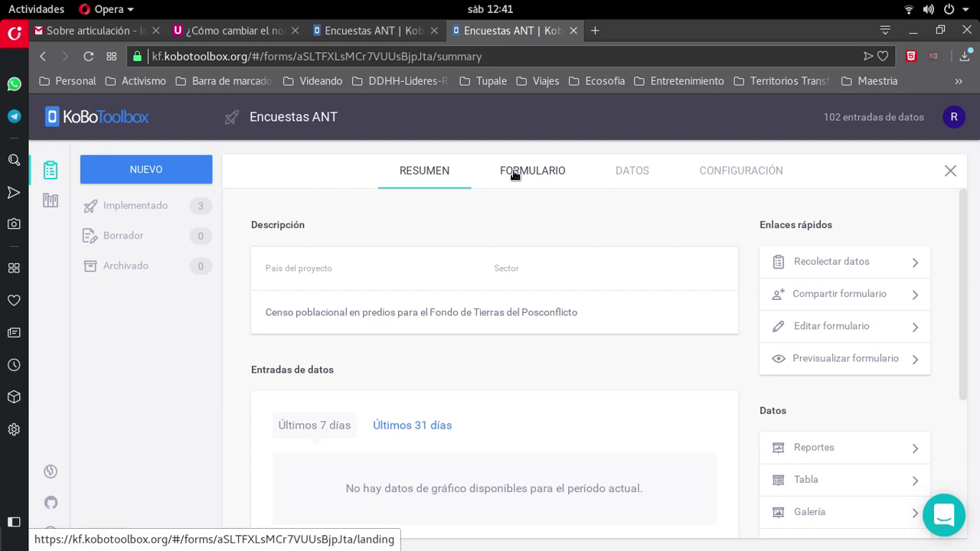
# - Open the project's form overview and review the available data collection modes without changing the current one
pyautogui.click(514, 175)
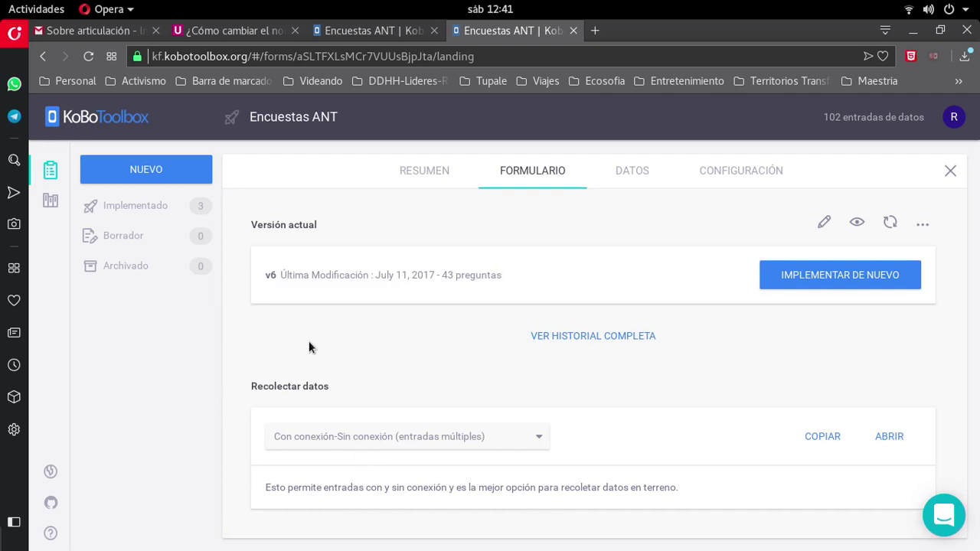
pyautogui.click(538, 444)
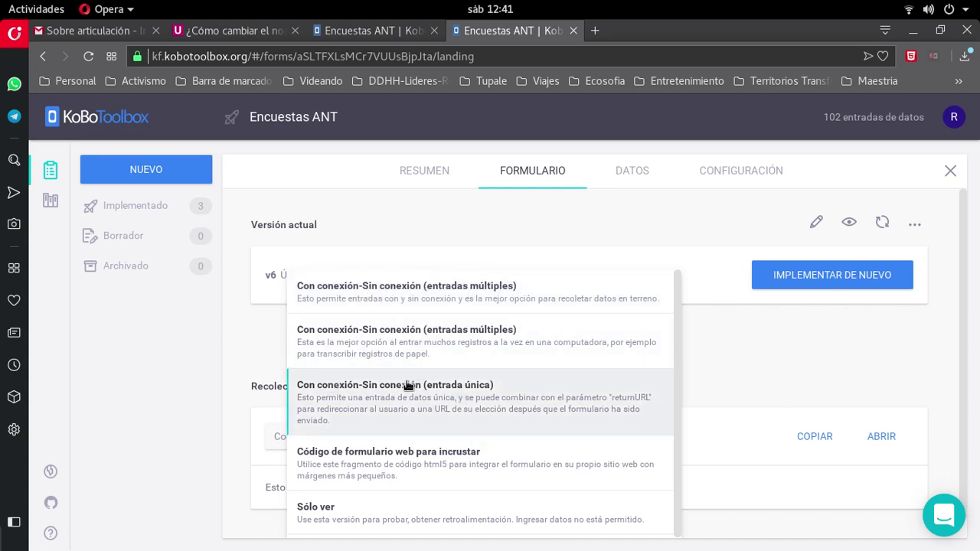
pyautogui.scroll(-1, 428, 431)
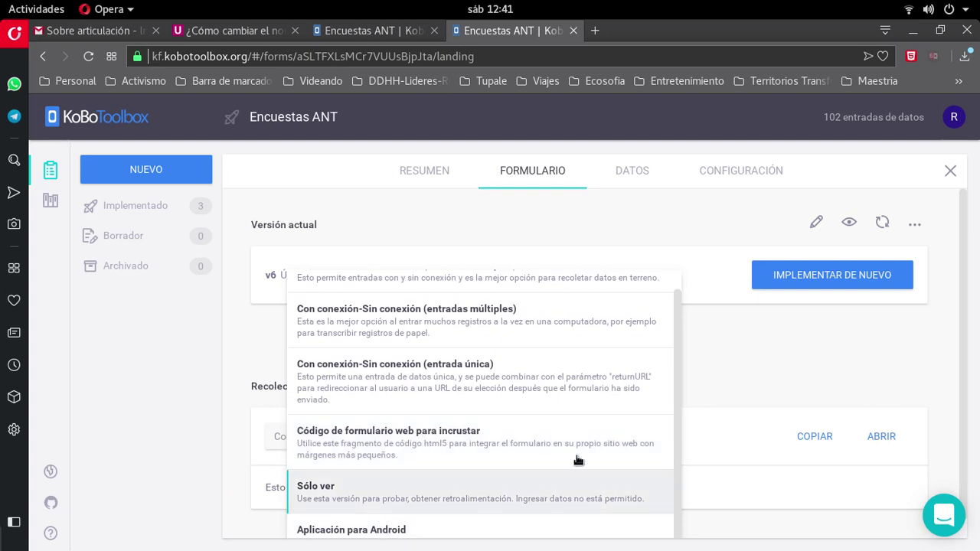
pyautogui.click(711, 323)
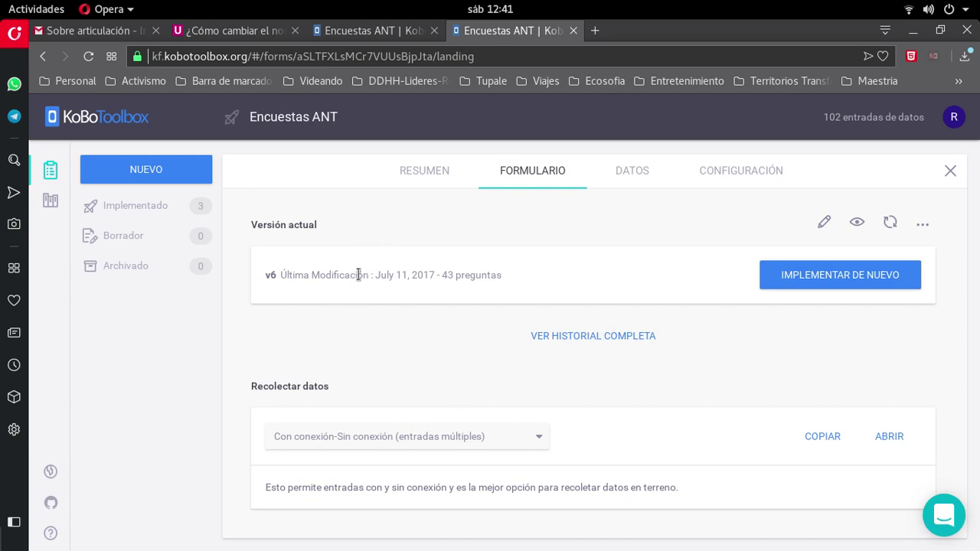
# - Open the Encuestas ANT form in the editor, examine its questions from ID_hogar through HechosVictimizantes, and return to the project list
pyautogui.click(823, 223)
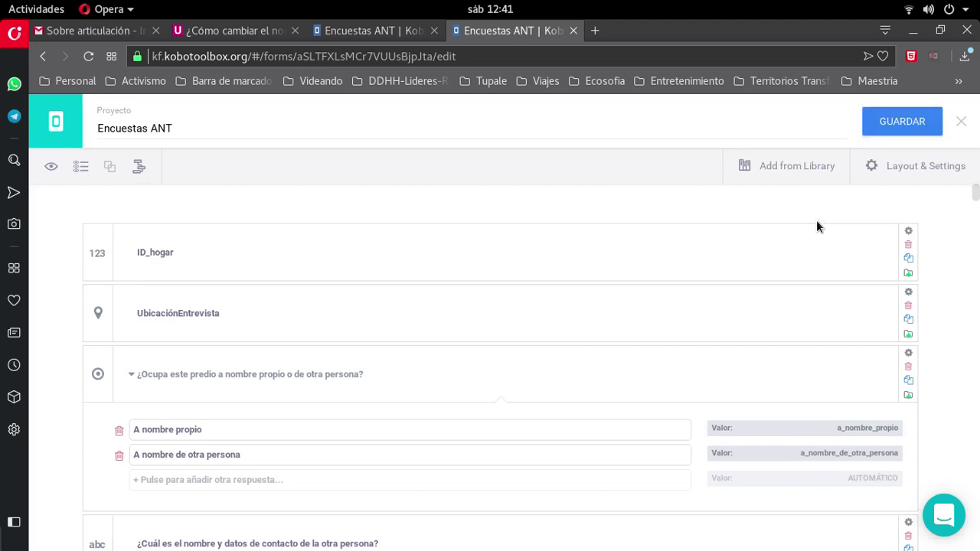
pyautogui.scroll(-10, 264, 295)
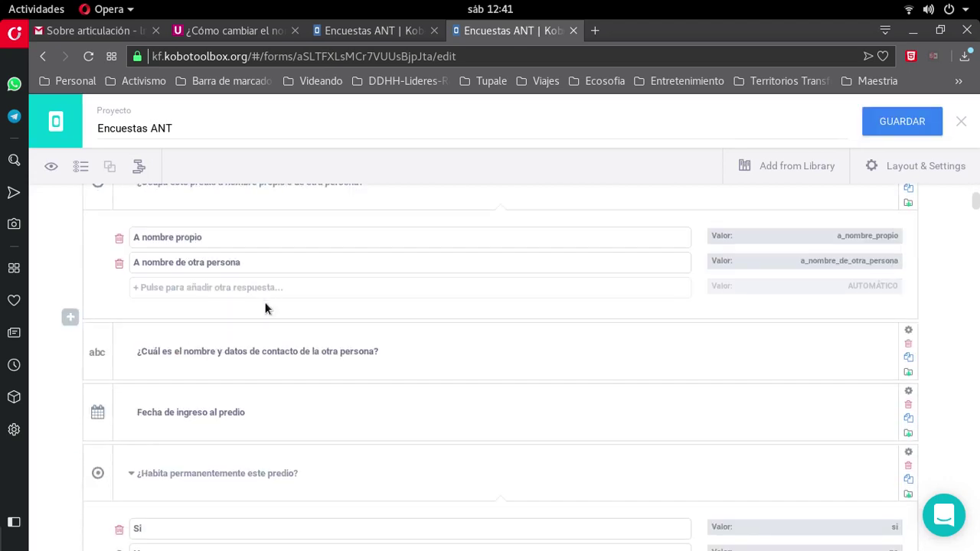
pyautogui.scroll(-7, 264, 303)
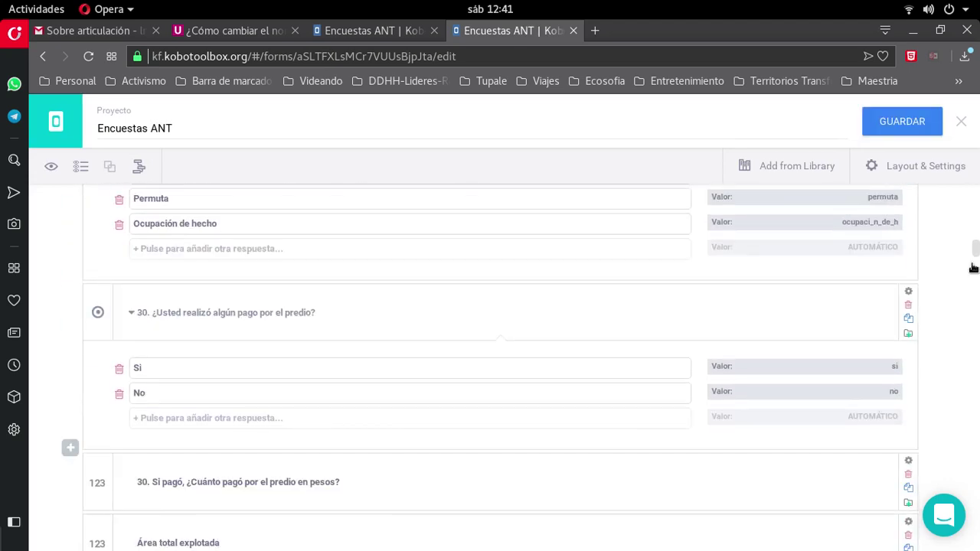
pyautogui.moveTo(974, 253); pyautogui.dragTo(977, 545)
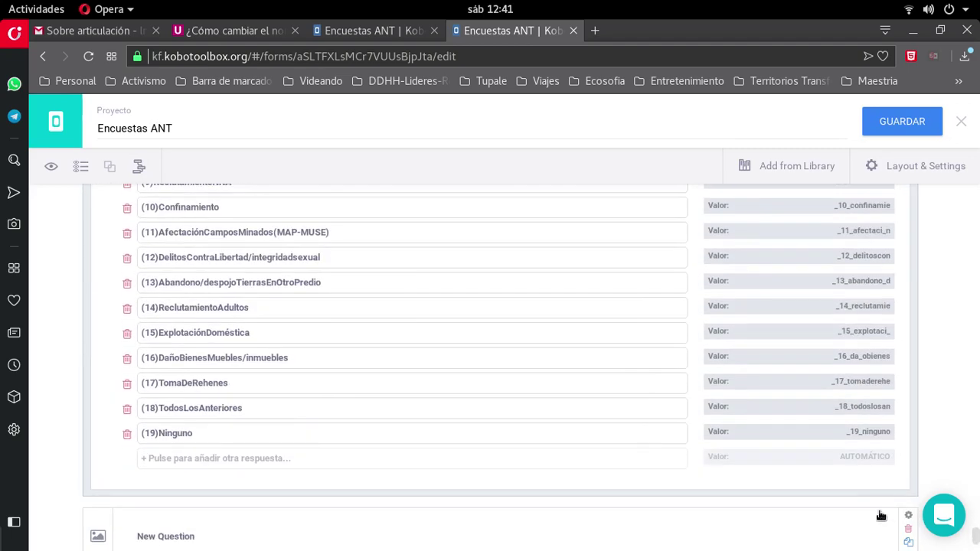
pyautogui.scroll(1, 709, 436)
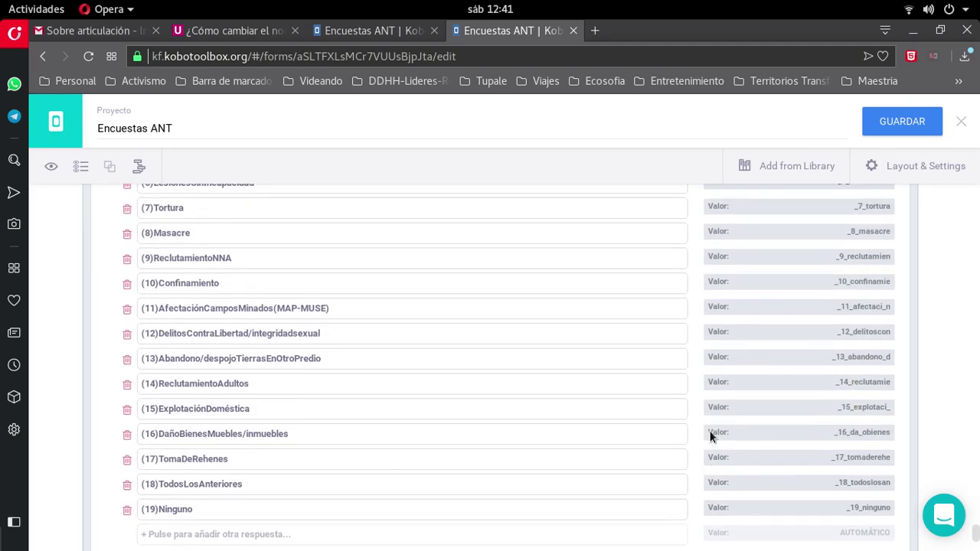
pyautogui.scroll(6, 709, 436)
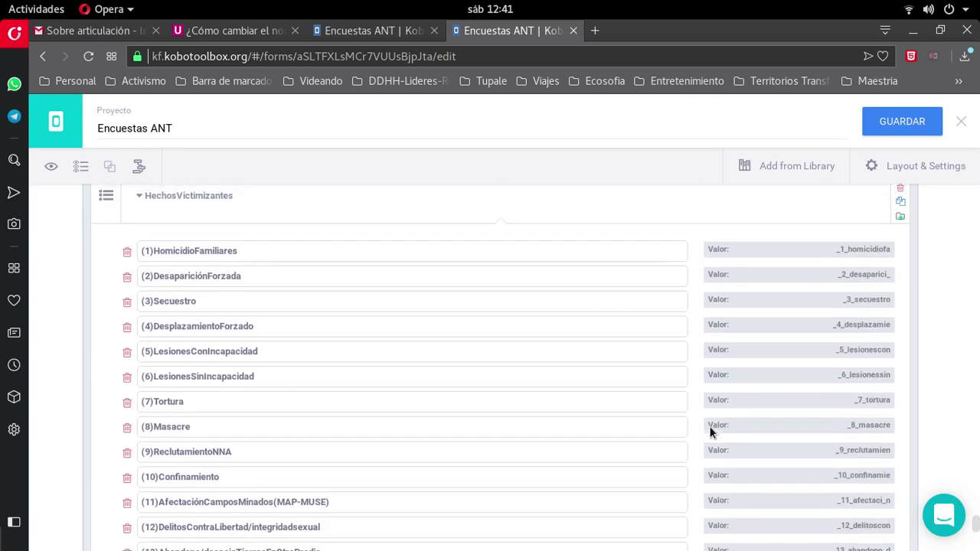
pyautogui.scroll(2, 709, 427)
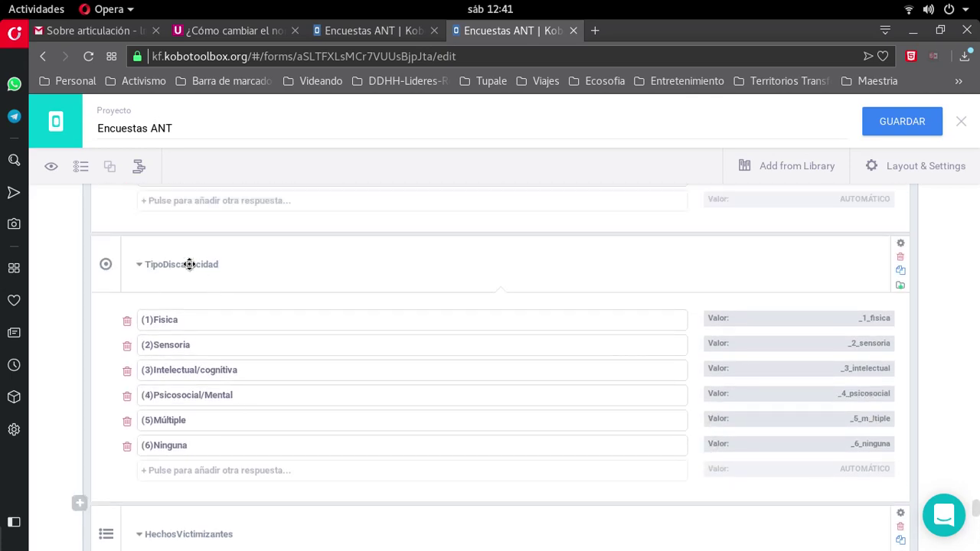
pyautogui.moveTo(975, 506); pyautogui.dragTo(975, 191)
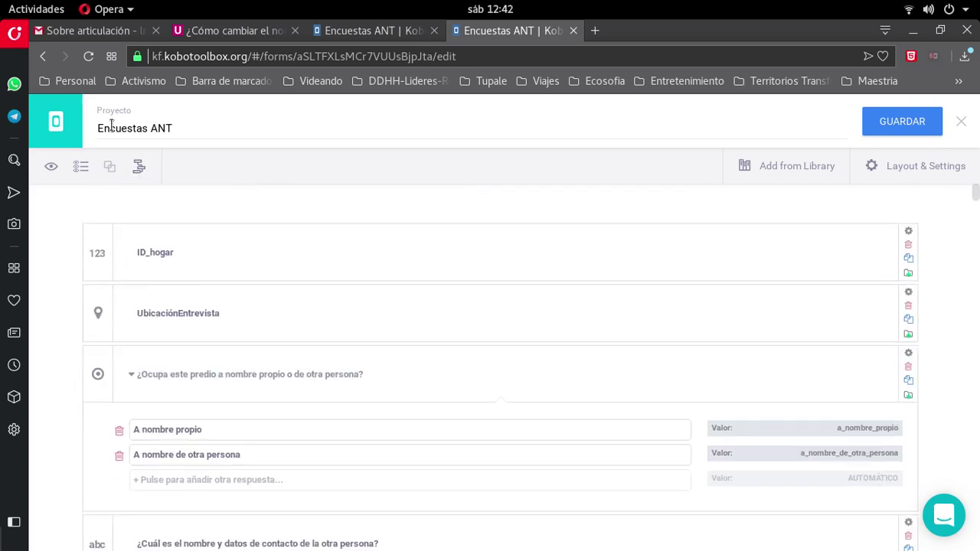
pyautogui.click(58, 121)
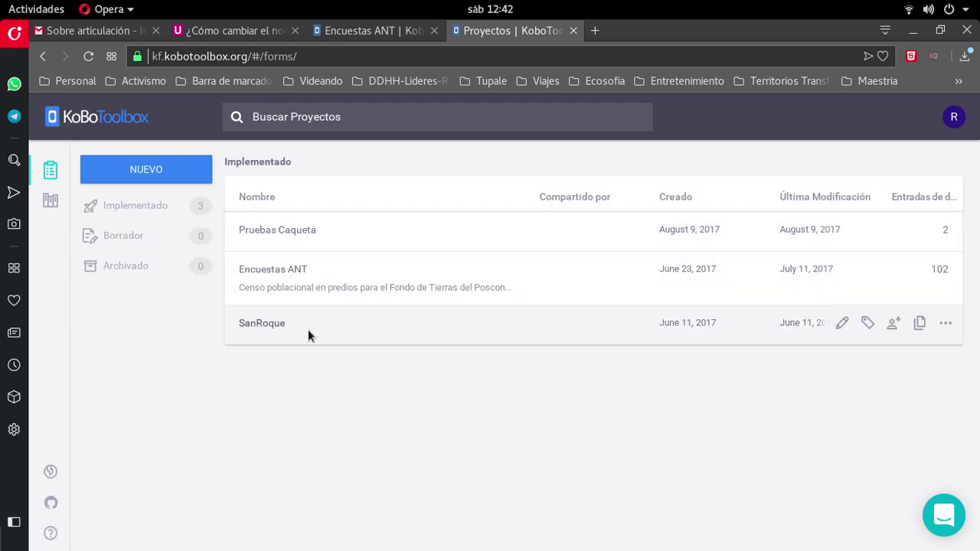
# - Start a new project to review the source options, including the template choice, and close the dialog without creating anything
pyautogui.click(138, 169)
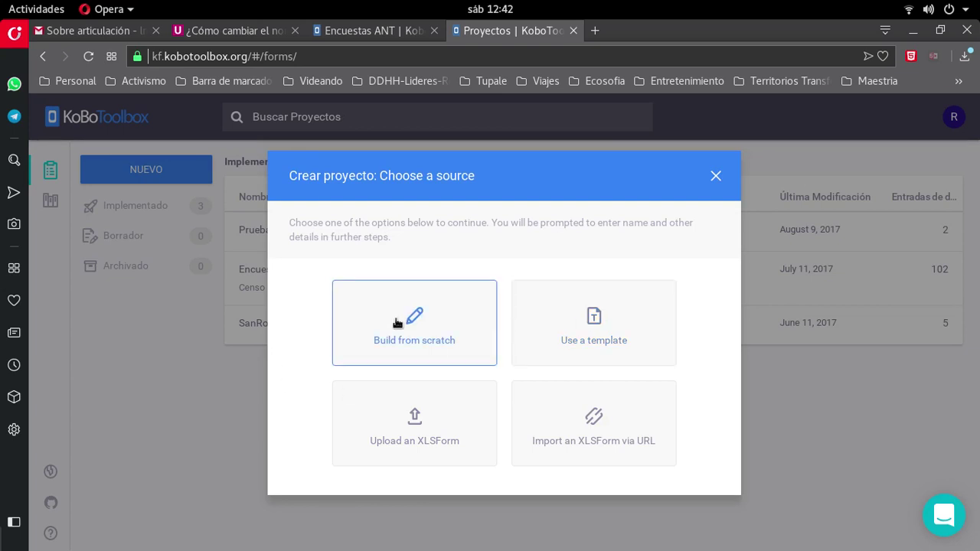
pyautogui.click(592, 318)
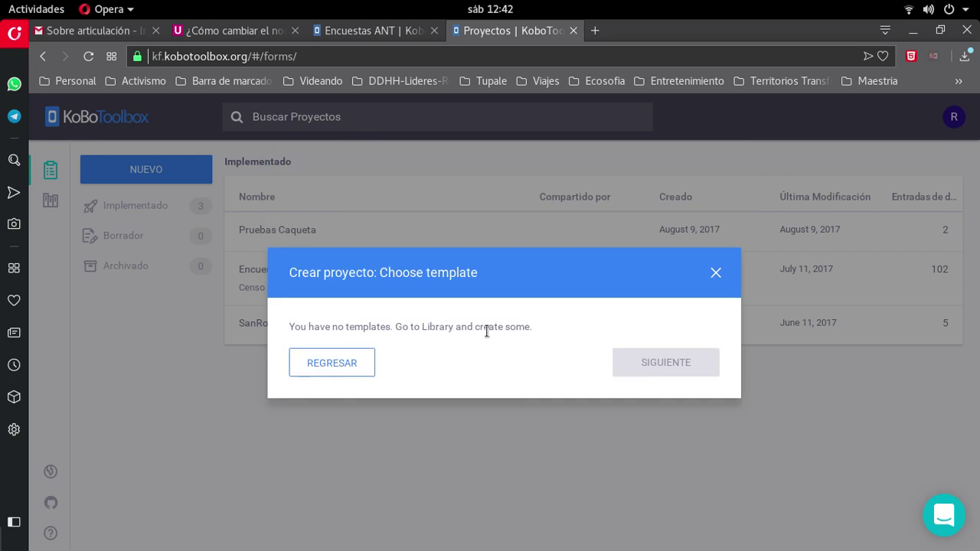
pyautogui.click(335, 362)
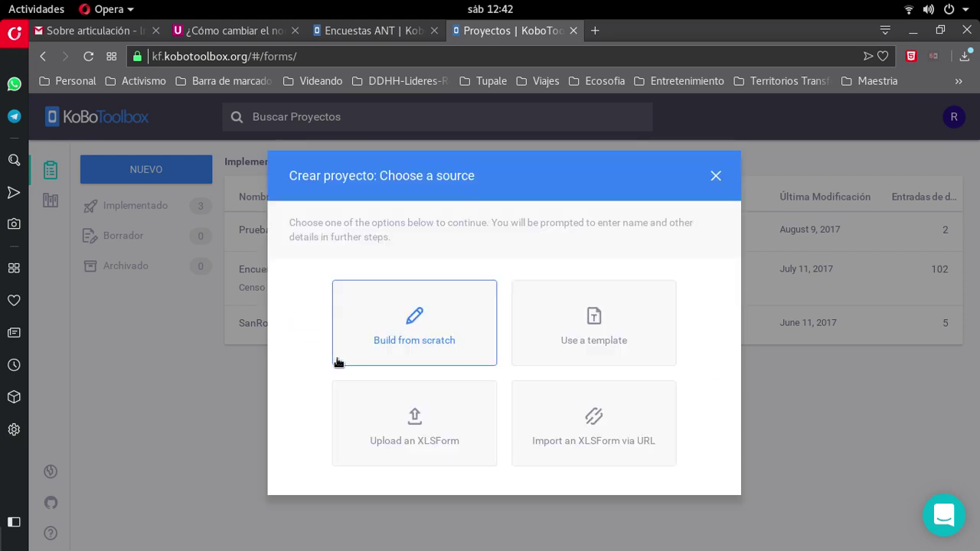
pyautogui.click(715, 175)
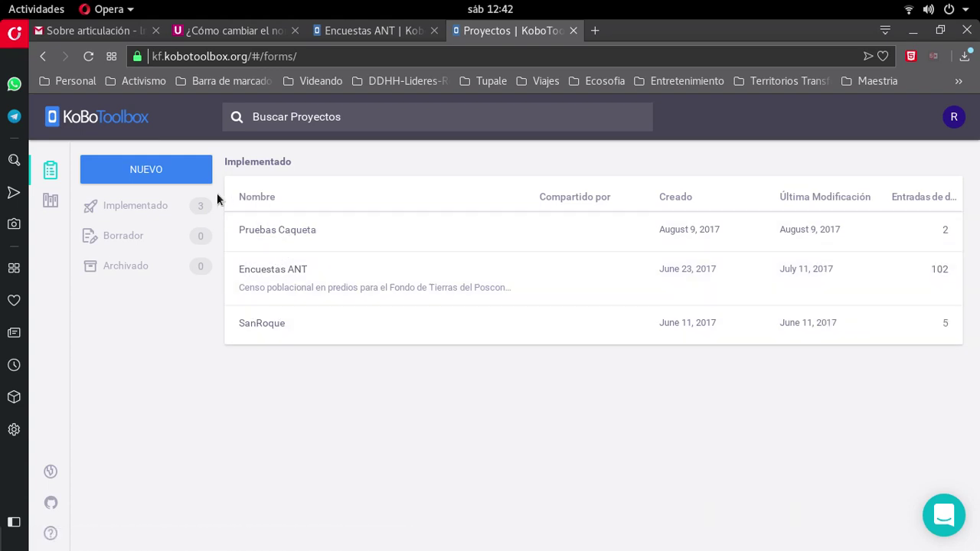
# - Start a new project with an empty form and begin entering its project name
pyautogui.click(153, 167)
pyautogui.click(382, 308)
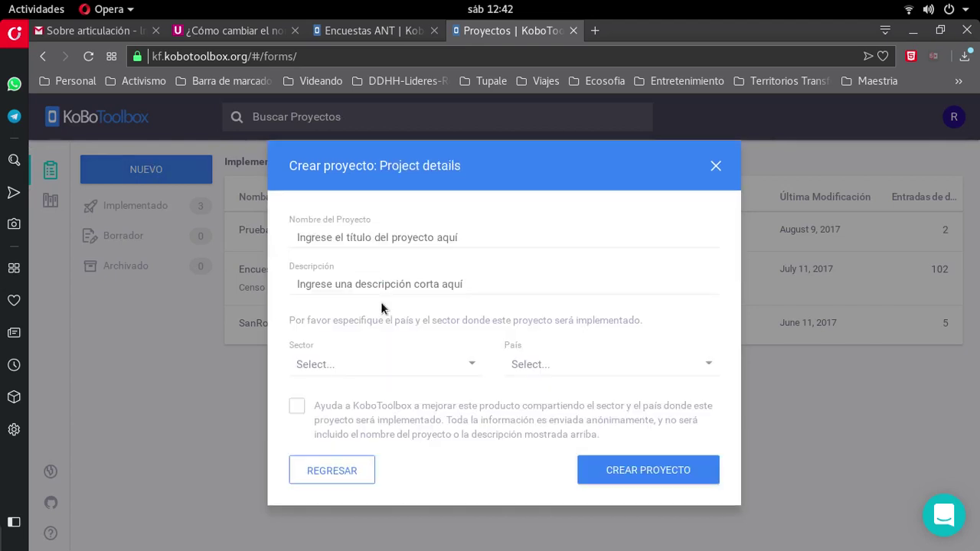
pyautogui.click(400, 240)
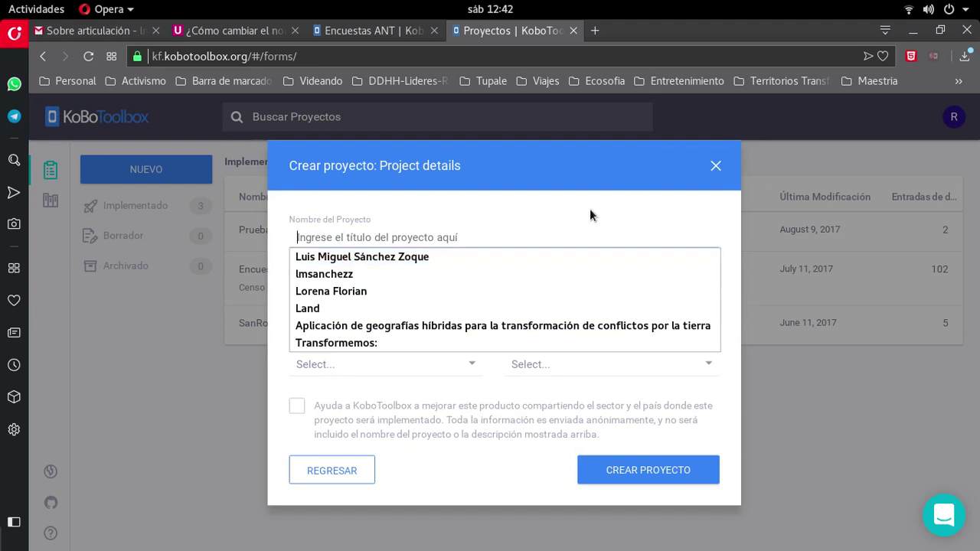
pyautogui.click(427, 310)
pyautogui.doubleClick(289, 236)
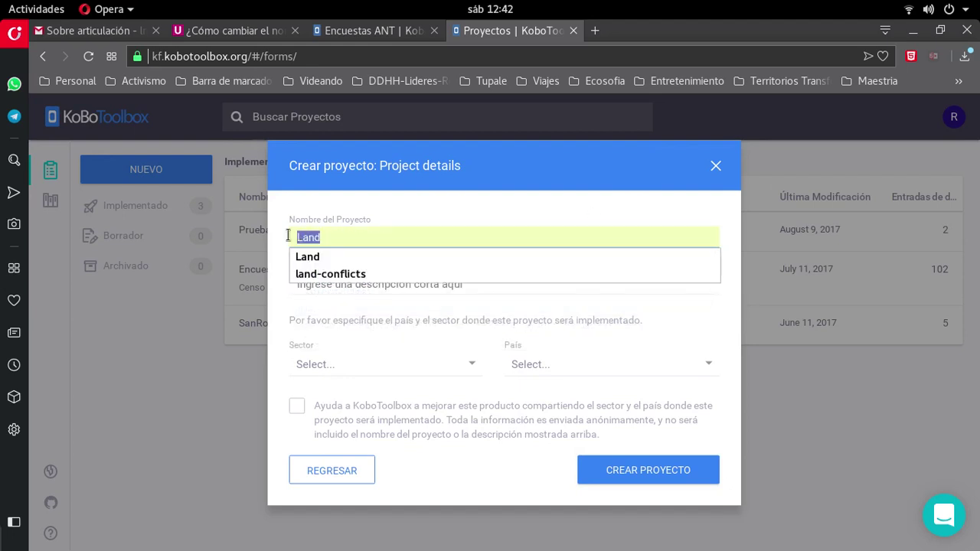
pyautogui.write('Confu')
pyautogui.press('BackSpace')
pyautogui.write('li')
pyautogui.press('BackSpace')
pyautogui.press('BackSpace')
pyautogui.write('licti')
pyautogui.press('BackSpace')
pyautogui.press('BackSpace')
pyautogui.press('BackSpace')
pyautogui.press('BackSpace')
pyautogui.press('BackSpace')
pyautogui.press('BackSpace')
pyautogui.press('BackSpace')
pyautogui.press('BackSpace')
pyautogui.press('BackSpace')
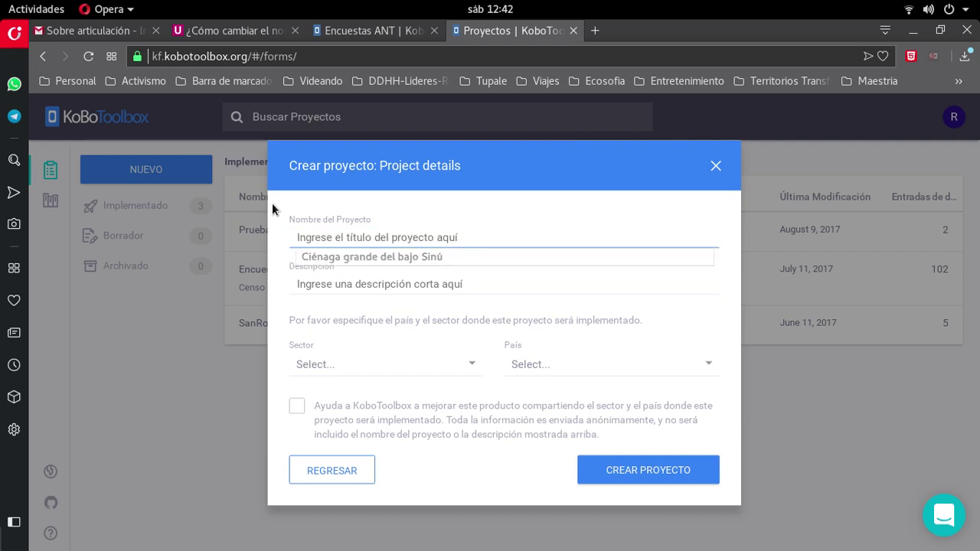
# - Name the project "Usos de la tierra" and give it the description "Descripción para completar"
pyautogui.write('Usos de la tierra')
pyautogui.click(344, 284)
pyautogui.write('Desc')
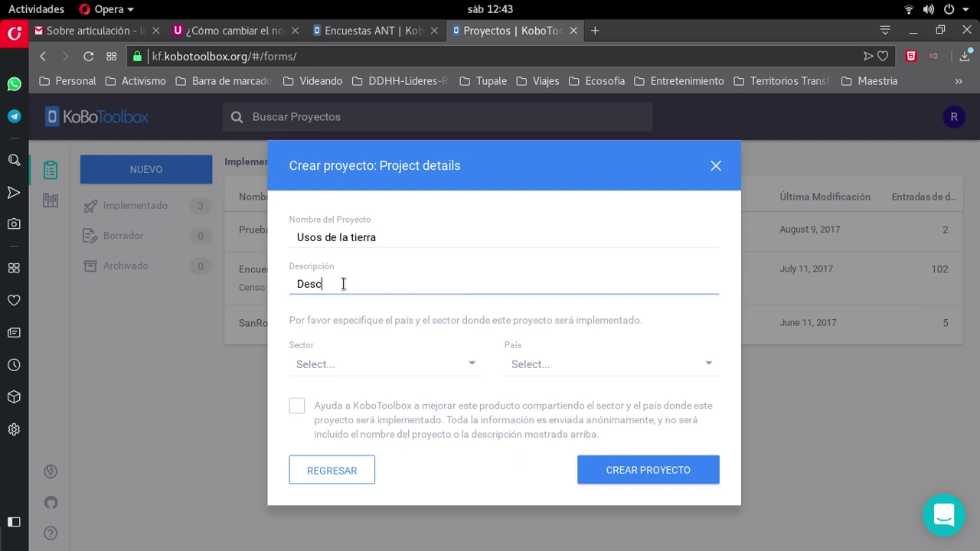
pyautogui.write('ripción para completar')
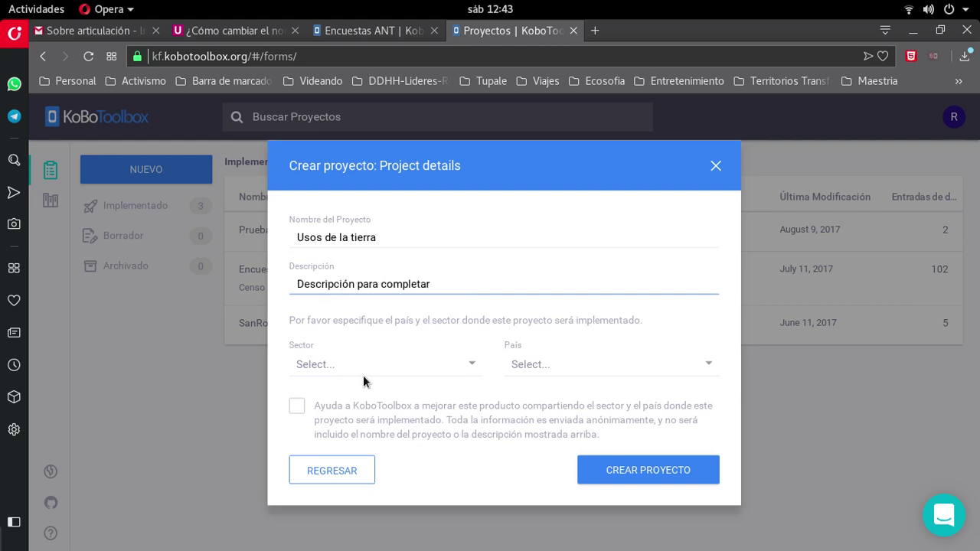
# - Look through the sector choices and set the project's sector to Seguridad / Policía / Mantenimiento de Paz
pyautogui.click(340, 366)
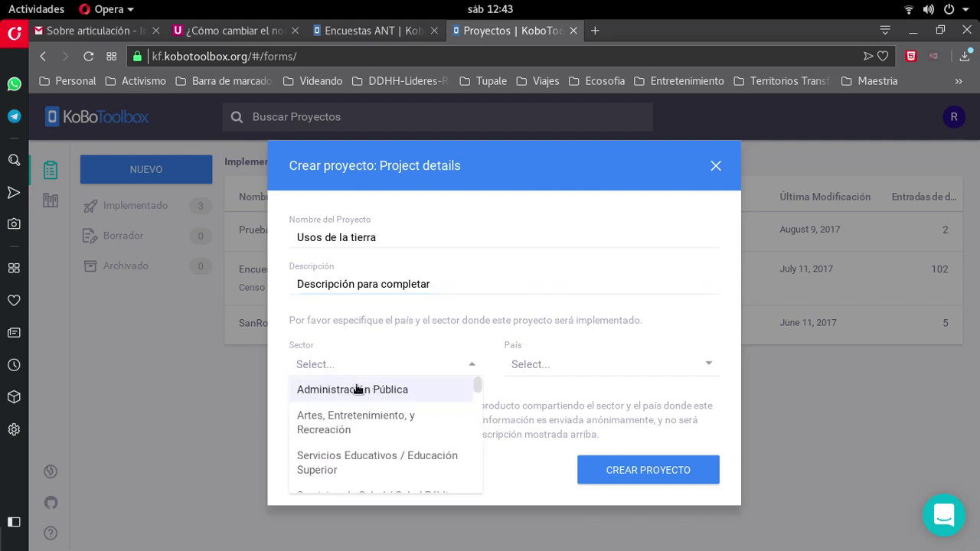
pyautogui.scroll(-2, 418, 413)
pyautogui.scroll(2, 415, 411)
pyautogui.scroll(-3, 440, 408)
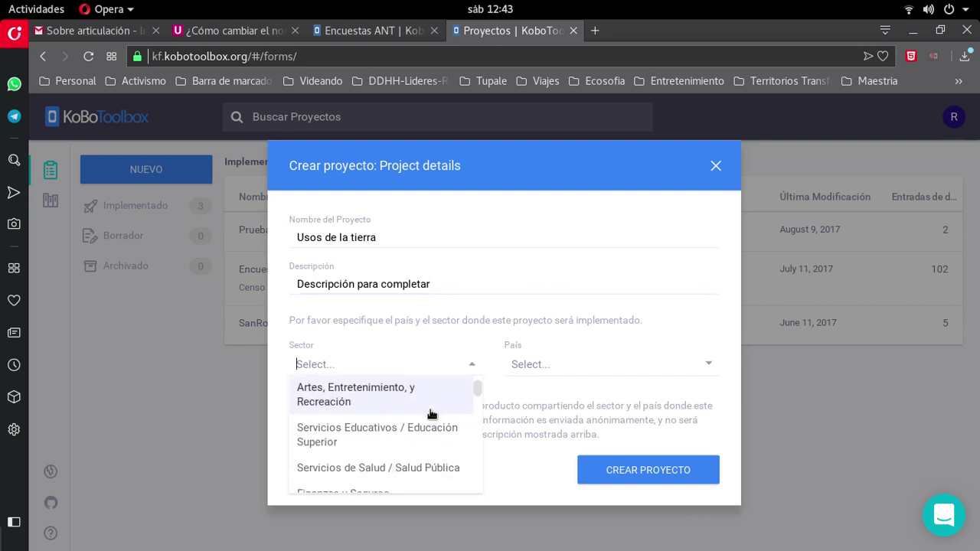
pyautogui.scroll(-2, 431, 413)
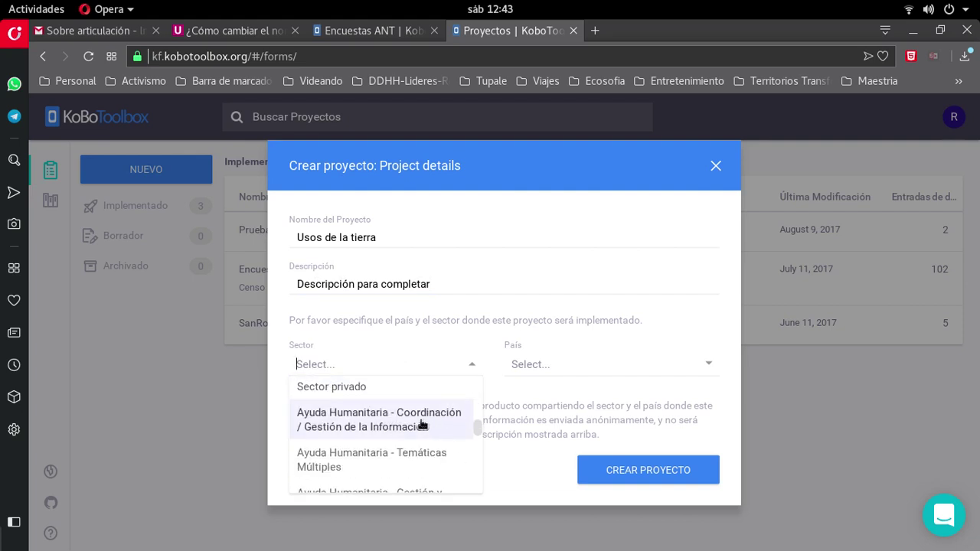
pyautogui.scroll(-2, 413, 440)
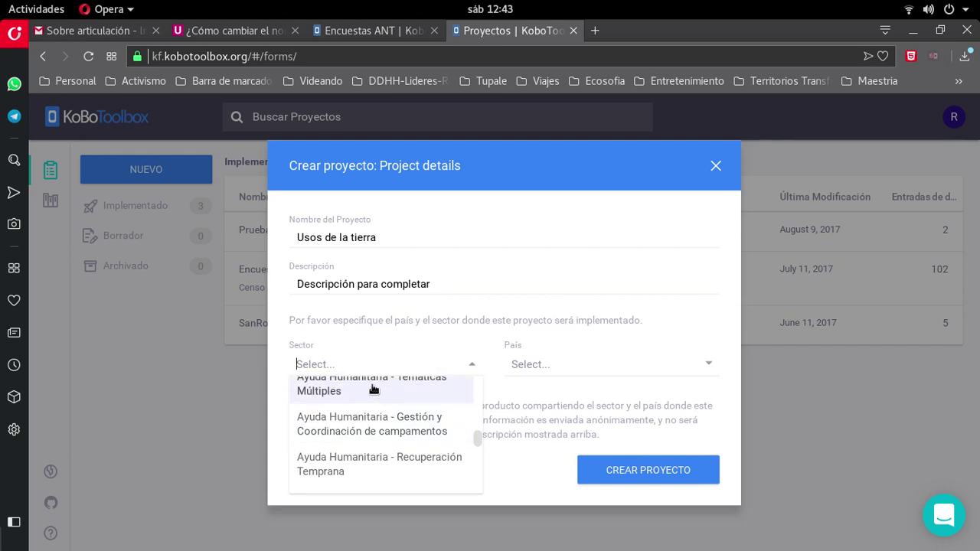
pyautogui.scroll(-5, 376, 434)
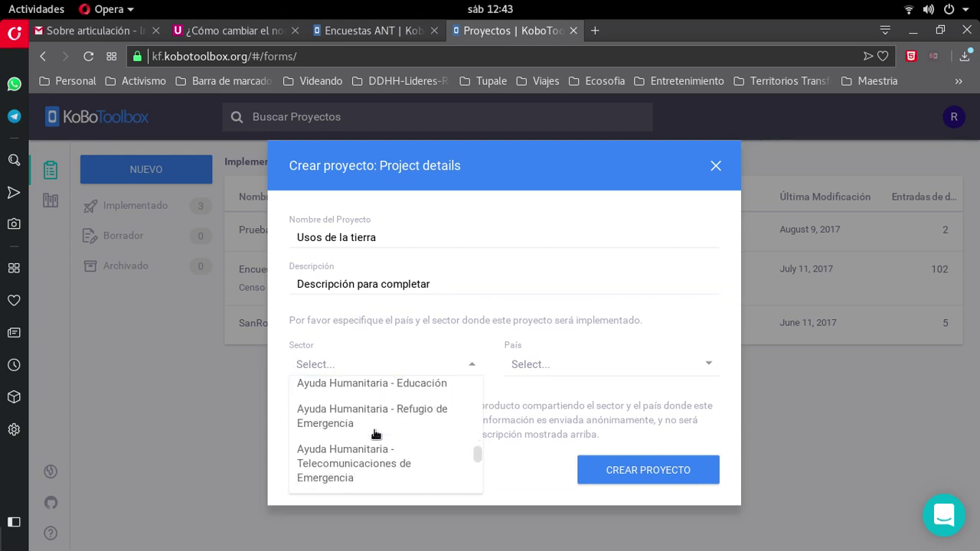
pyautogui.scroll(-4, 375, 433)
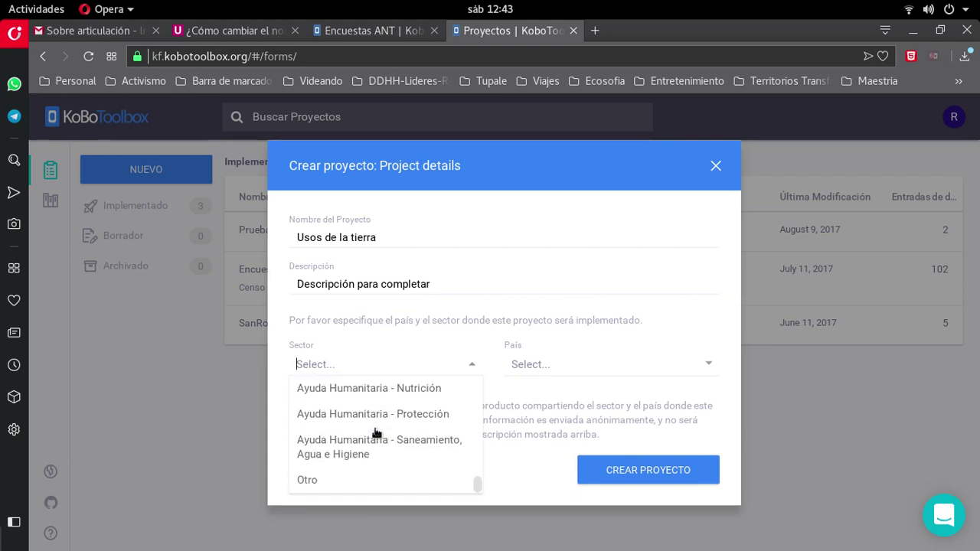
pyautogui.scroll(5, 367, 434)
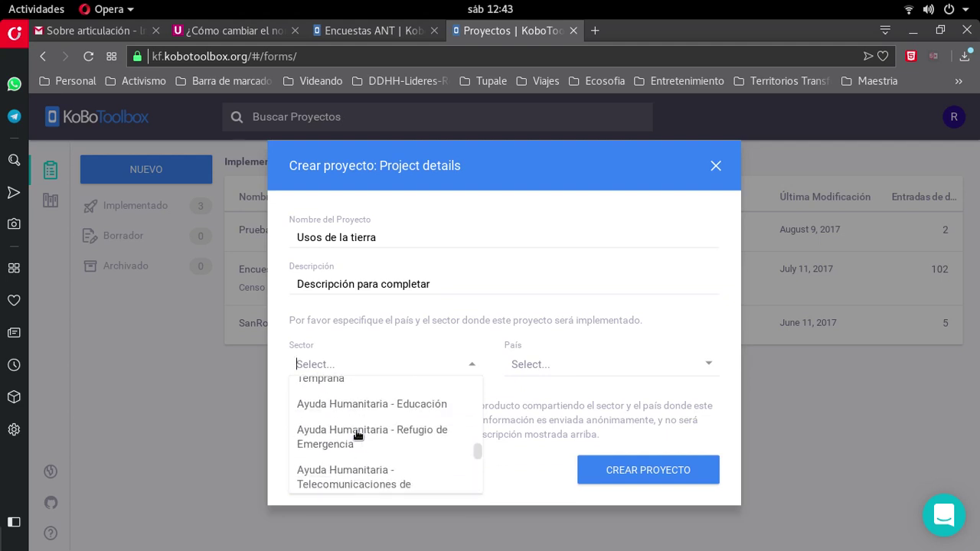
pyautogui.scroll(3, 356, 434)
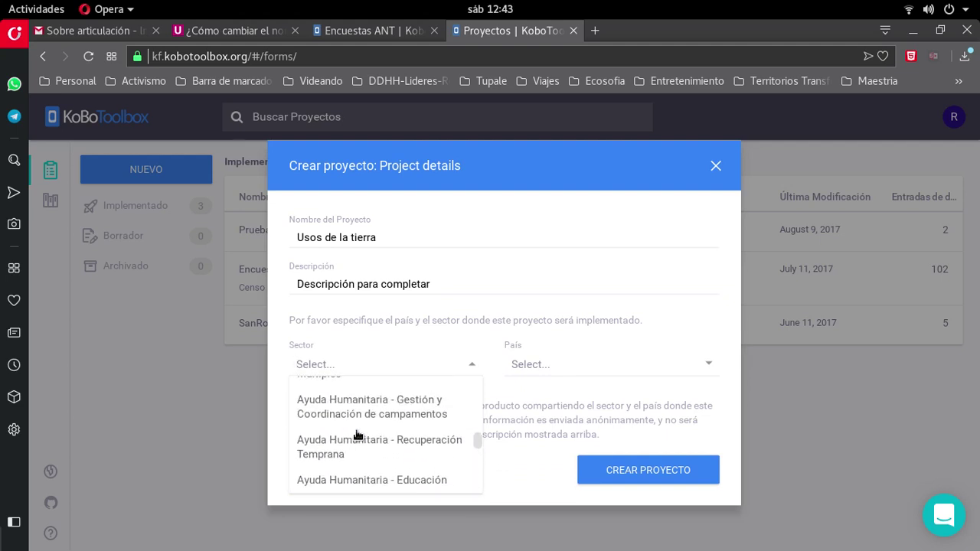
pyautogui.scroll(5, 355, 430)
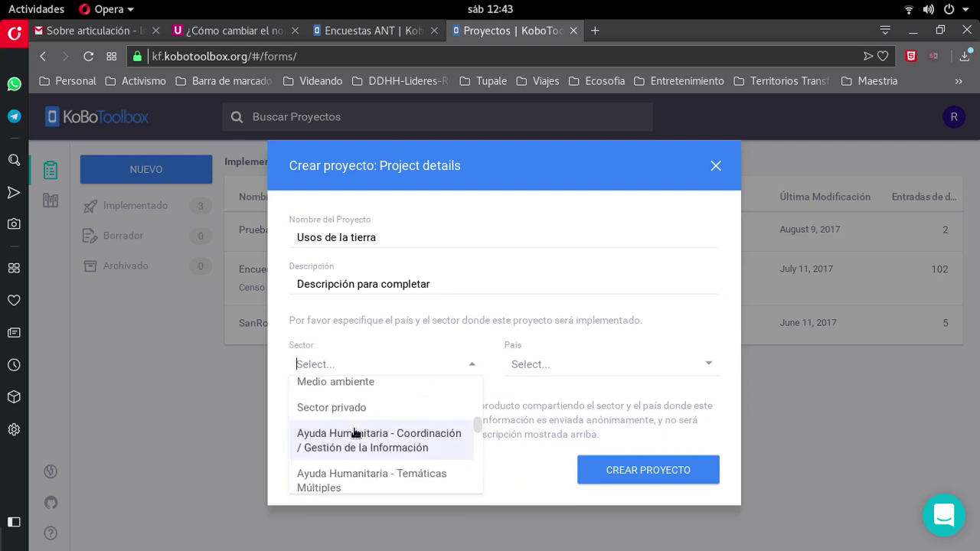
pyautogui.scroll(2, 354, 433)
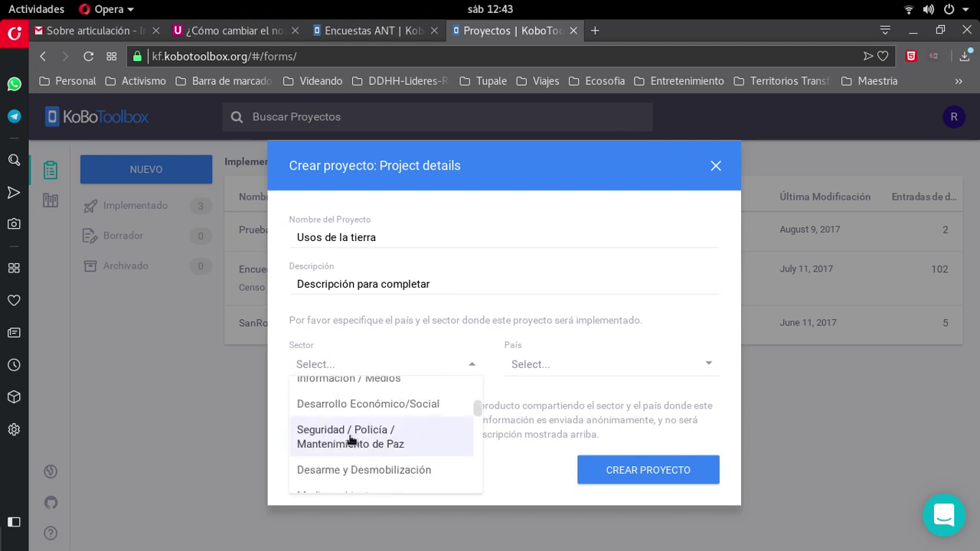
pyautogui.click(355, 440)
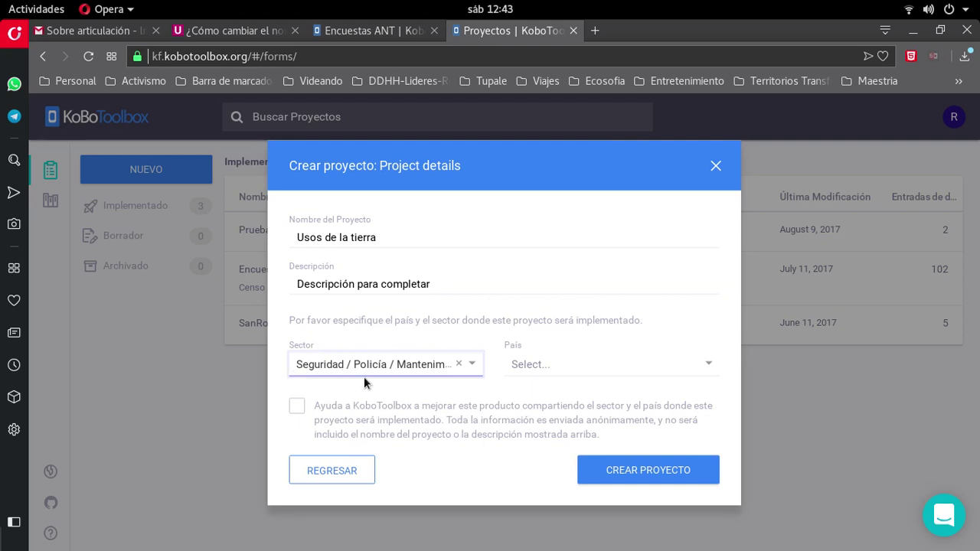
# - Review the neighbouring sector choices again and keep Seguridad / Policía / Mantenimiento de Paz as the sector
pyautogui.click(470, 365)
pyautogui.scroll(5, 408, 406)
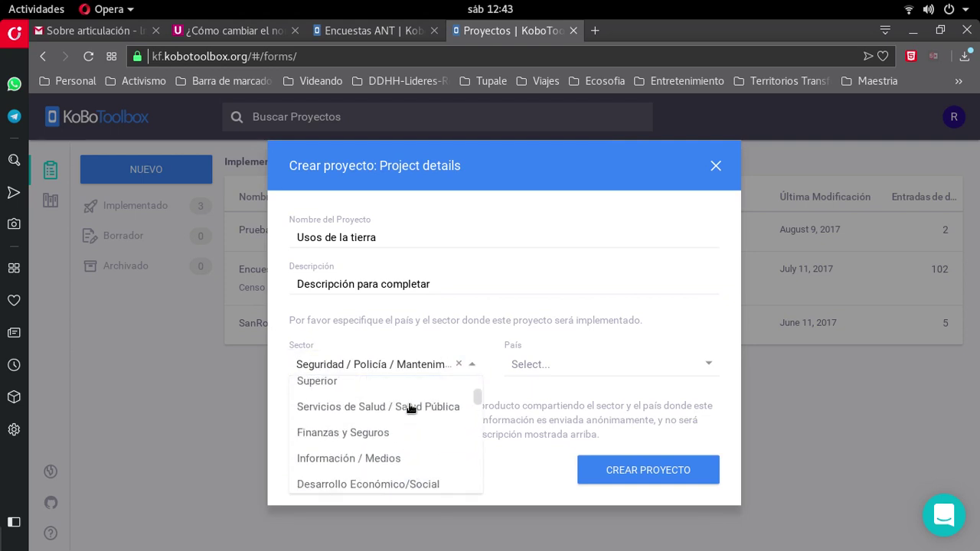
pyautogui.scroll(-3, 411, 409)
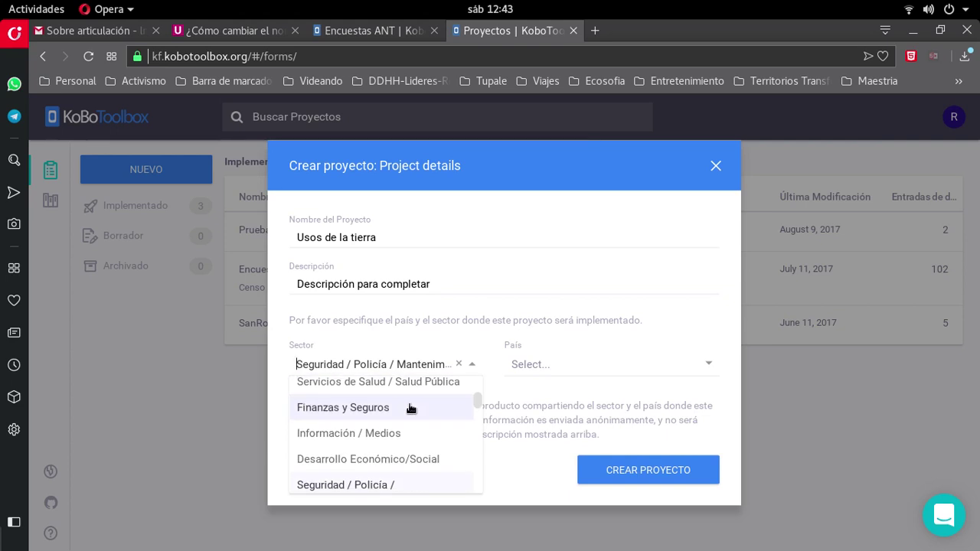
pyautogui.scroll(-1, 411, 408)
pyautogui.scroll(-1, 411, 409)
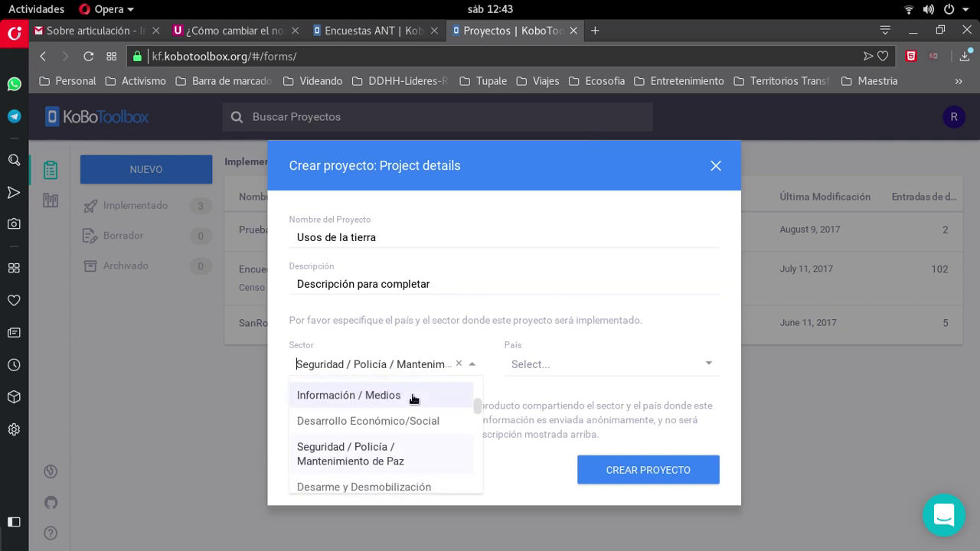
pyautogui.click(382, 453)
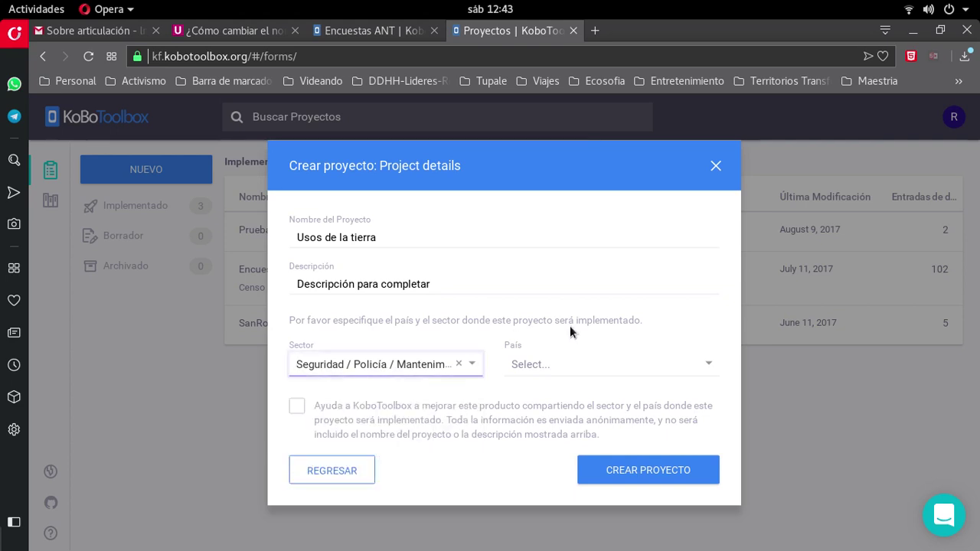
# - Set the project's country to Colombia and create the project
pyautogui.click(538, 363)
pyautogui.scroll(-7, 551, 409)
pyautogui.scroll(-6, 554, 408)
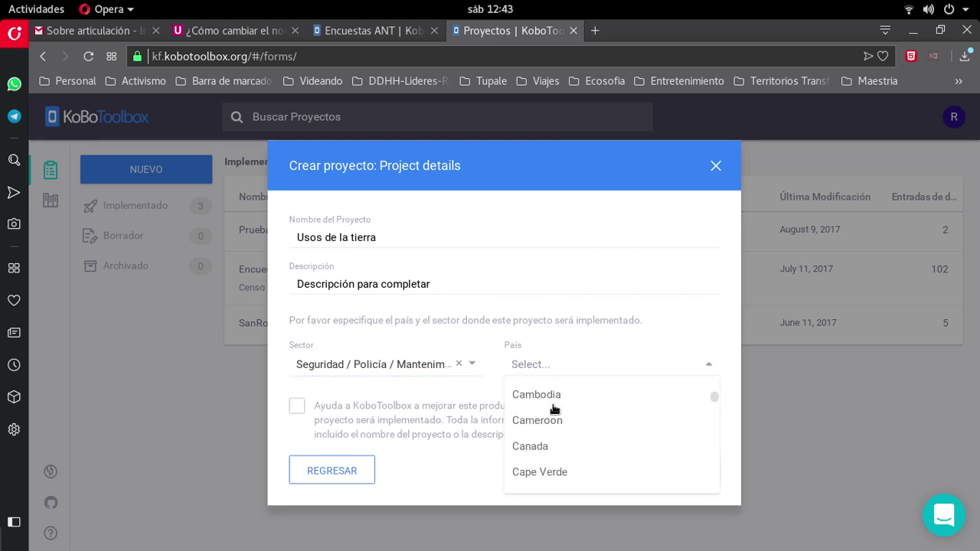
pyautogui.scroll(-1, 553, 406)
pyautogui.scroll(-1, 549, 428)
pyautogui.click(546, 482)
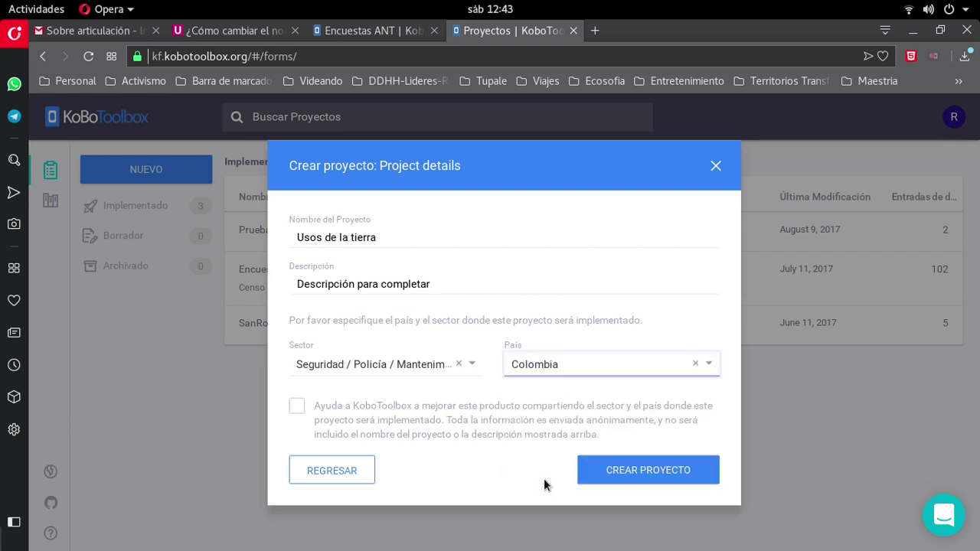
pyautogui.click(645, 474)
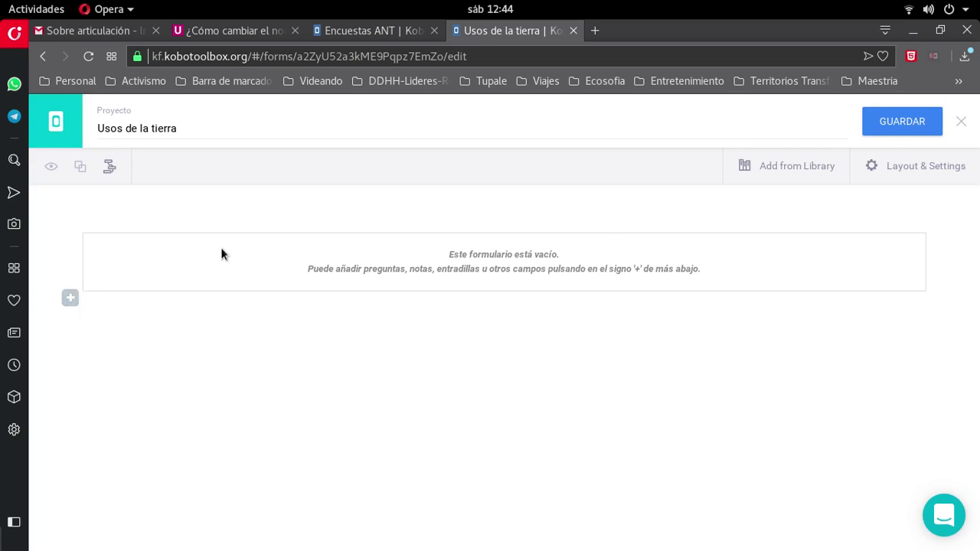
# - Add a first question titled "Nombre" to the empty form, using the Área question type
pyautogui.click(67, 298)
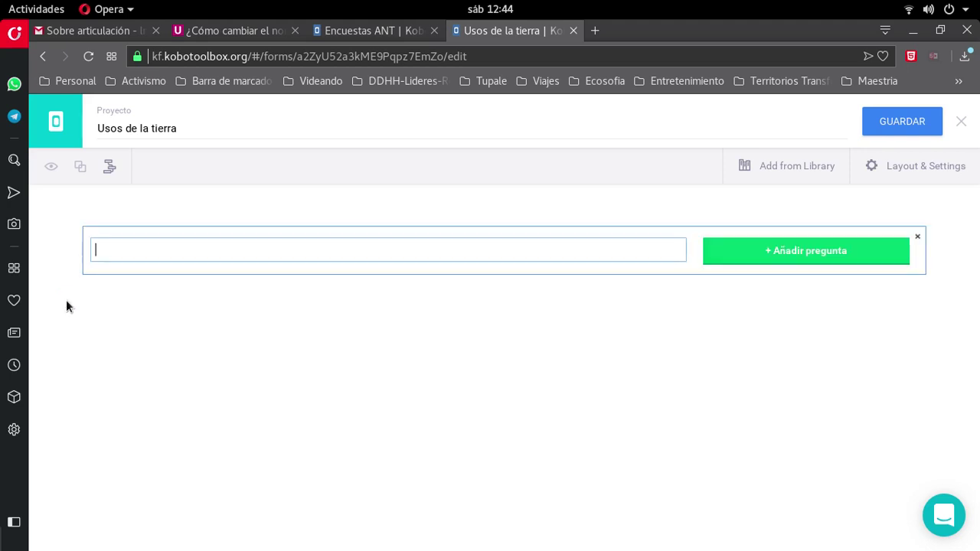
pyautogui.write('Nombre')
pyautogui.click(791, 254)
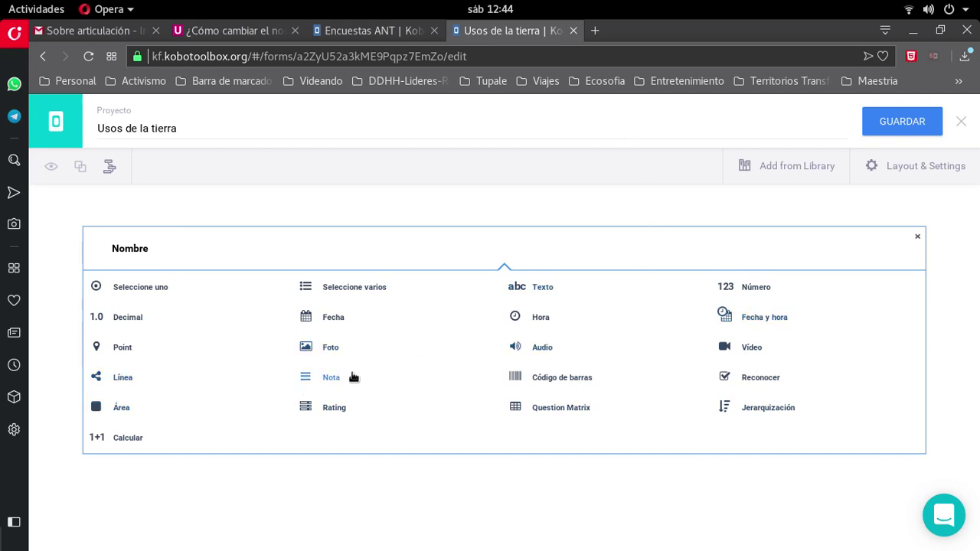
pyautogui.click(118, 408)
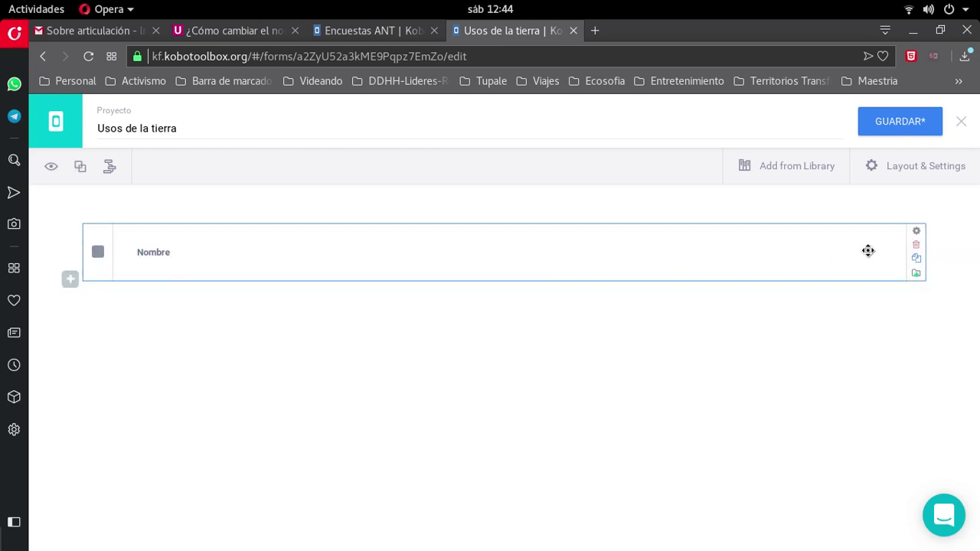
# - Give the Nombre question the hint "Aqui ponga su nombre" in its settings and save the form
pyautogui.click(916, 232)
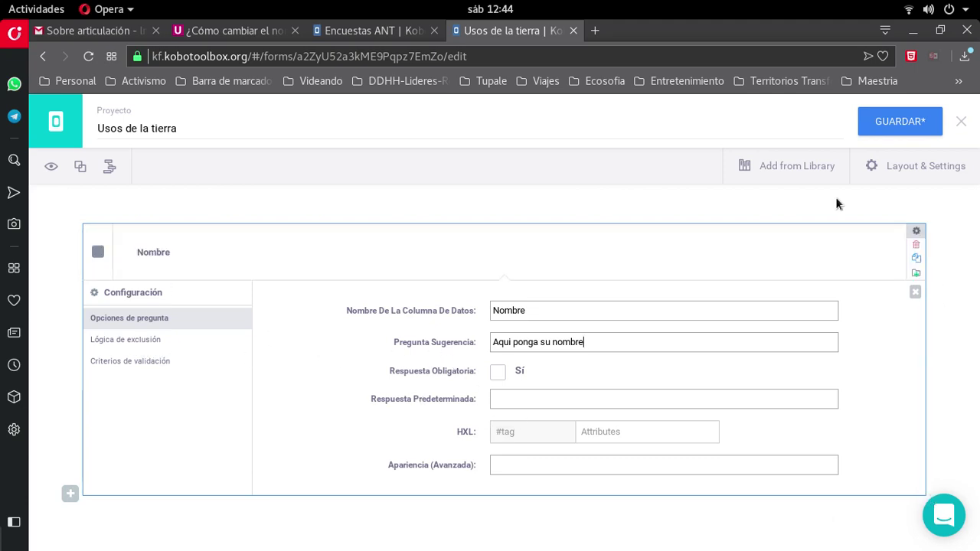
pyautogui.click(892, 124)
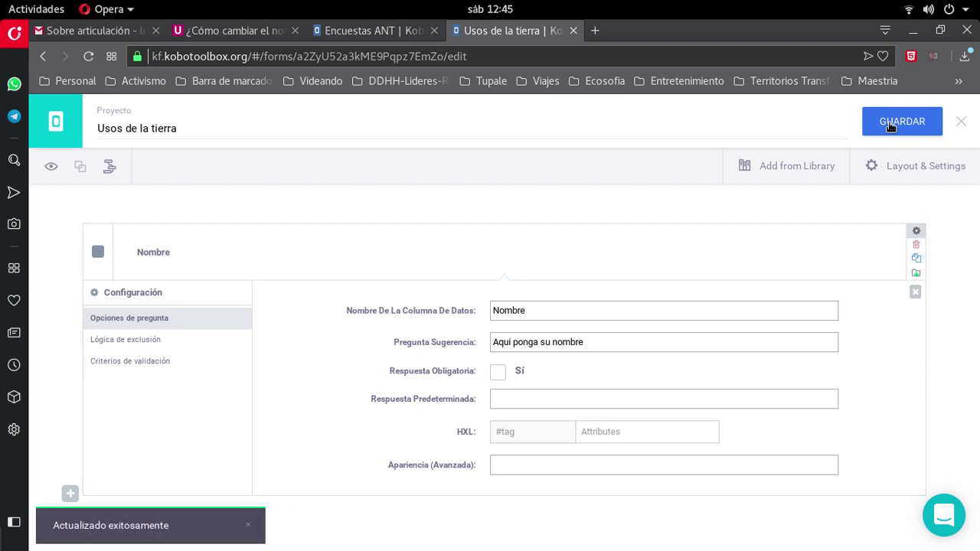
# - Switch to the Vysor window mirroring the Moto G (5S) and unlock the phone's screen
pyautogui.moveTo(0, 1)
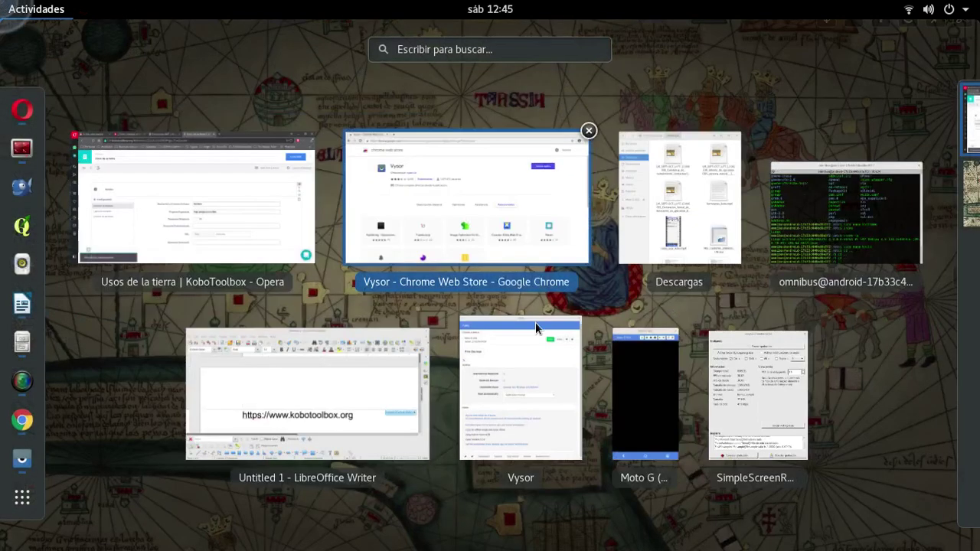
pyautogui.click(646, 394)
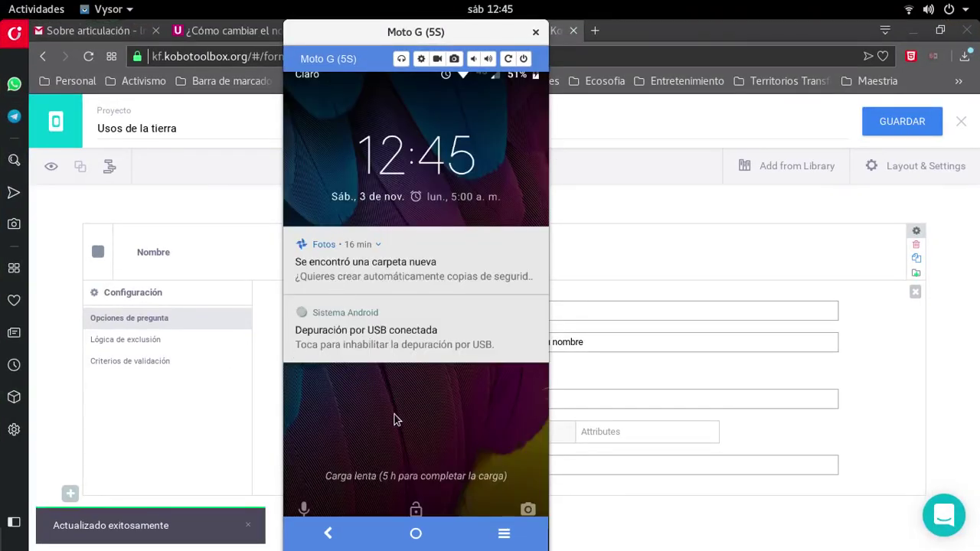
pyautogui.moveTo(394, 420); pyautogui.dragTo(368, 100)
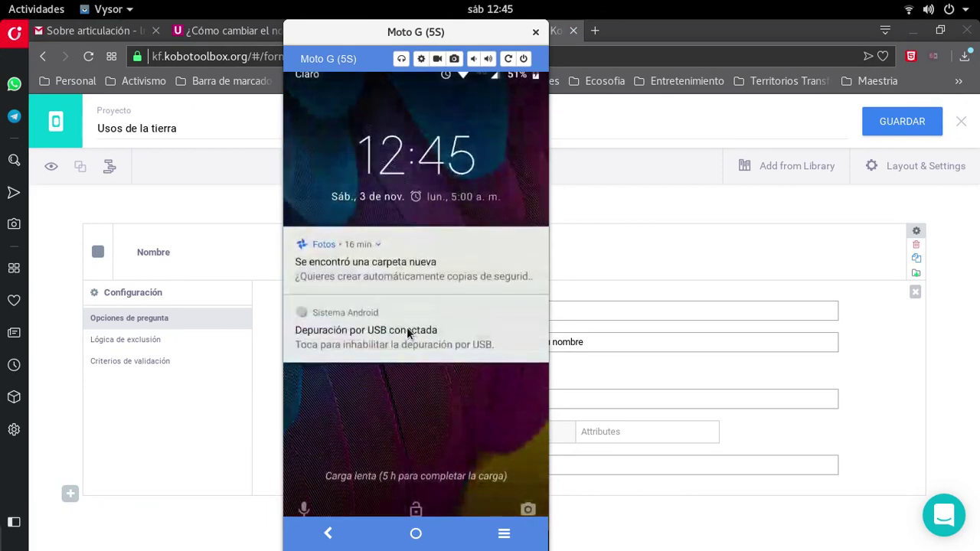
# - Open the list of blank forms to download in KoBoCollect on the phone and refresh it from the server
pyautogui.scroll(-3, 408, 328)
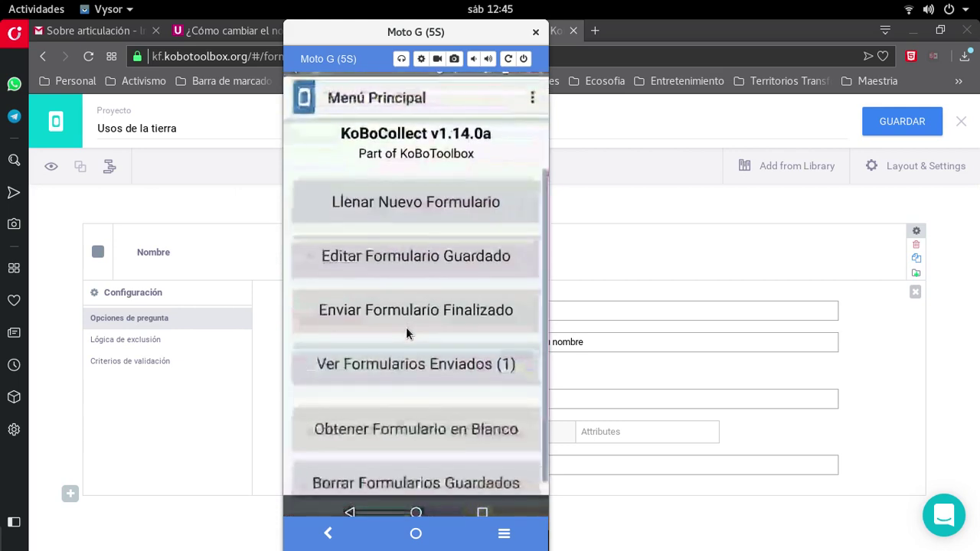
pyautogui.scroll(-1, 406, 327)
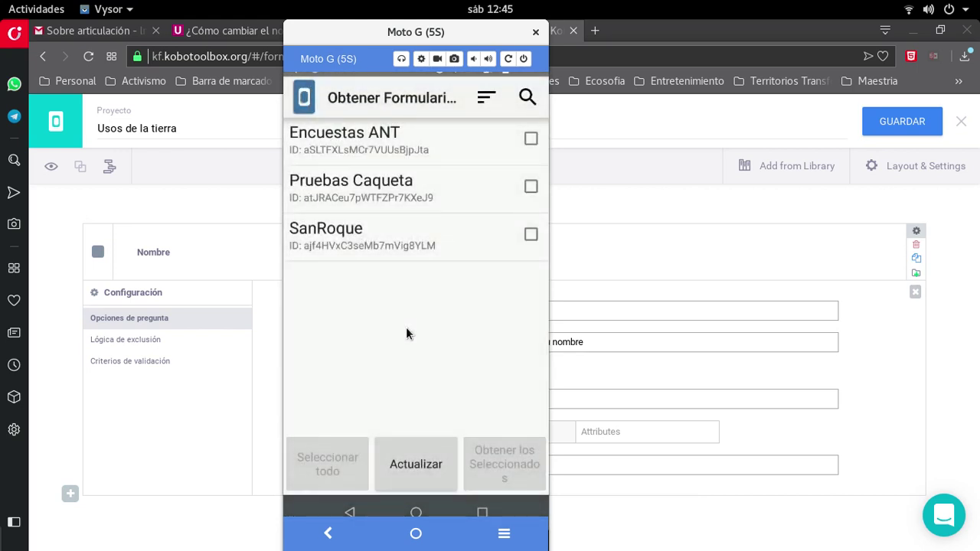
pyautogui.click(414, 489)
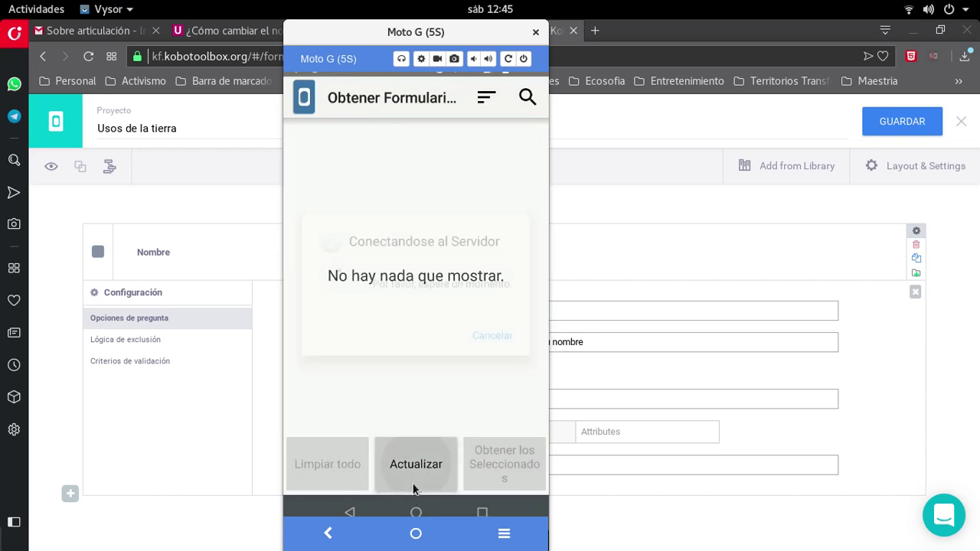
# - Return to the browser, open the draft project Usos de la tierra from the project list and deploy it
pyautogui.click(189, 198)
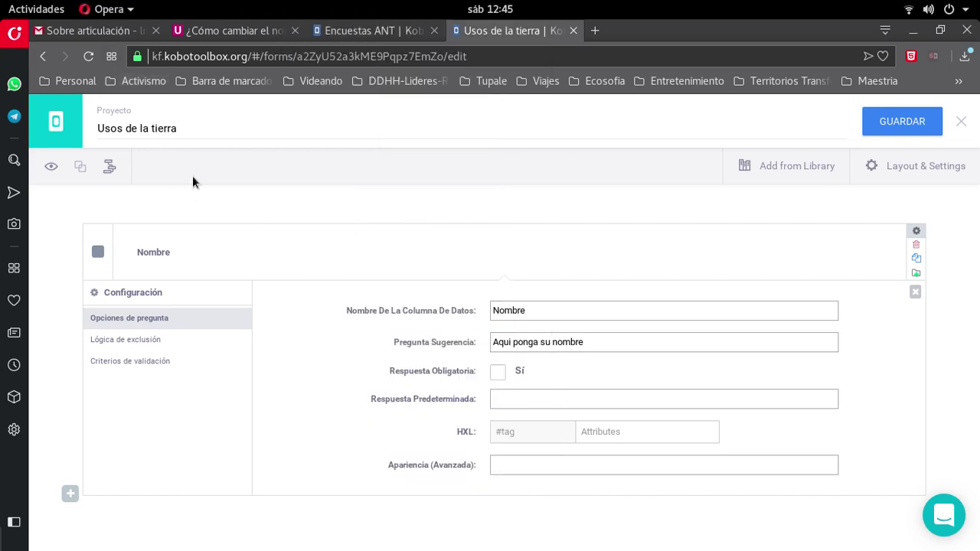
pyautogui.click(54, 130)
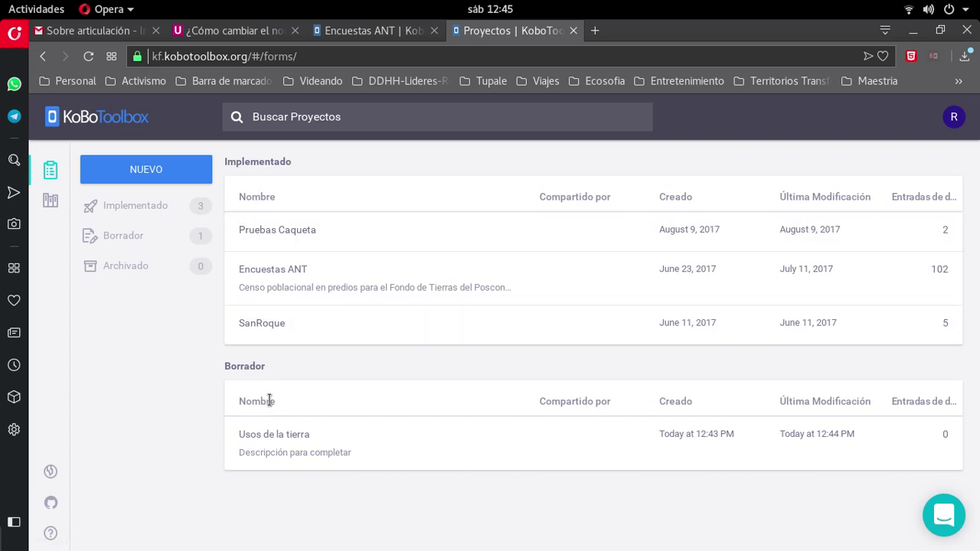
pyautogui.moveTo(269, 452)
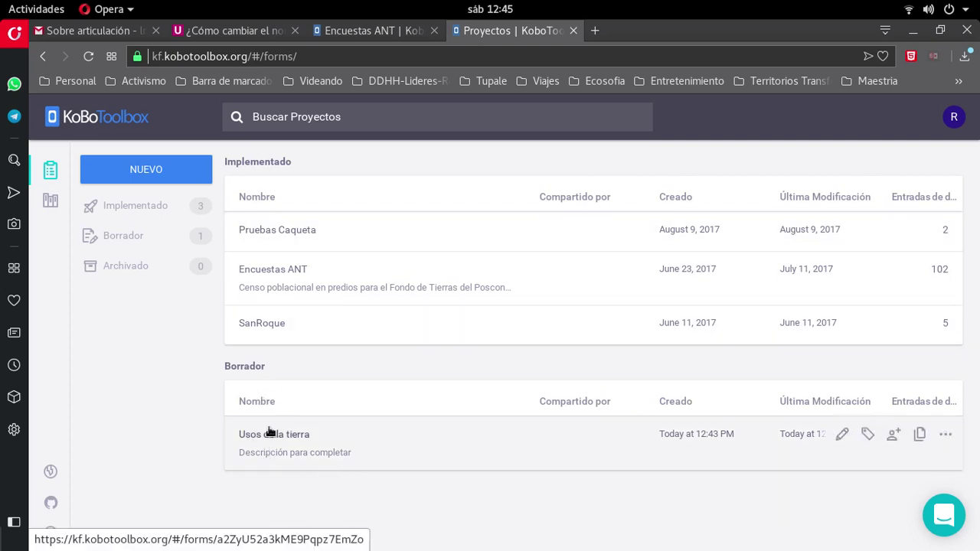
pyautogui.click(269, 432)
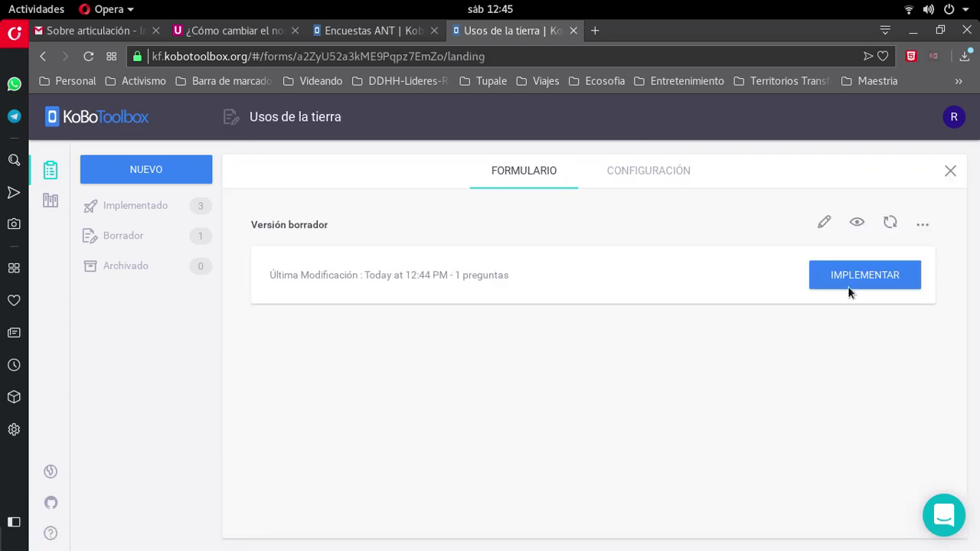
pyautogui.click(857, 280)
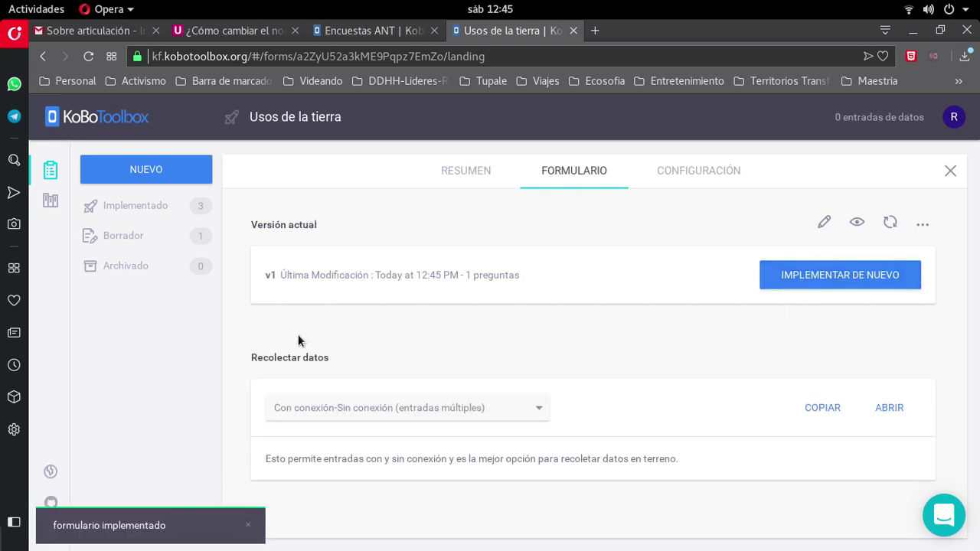
# - Preview the deployed Usos de la tierra form from its title to its end and close the preview
pyautogui.click(857, 224)
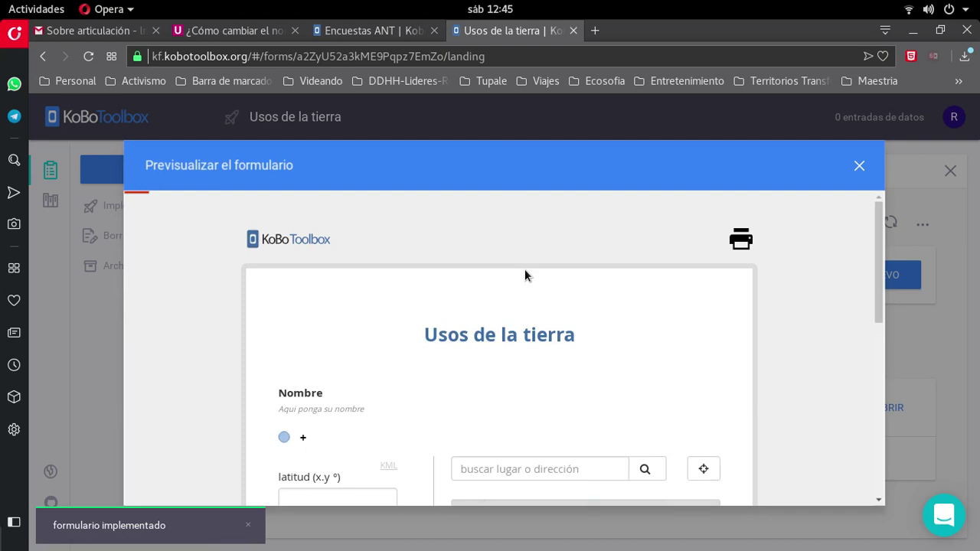
pyautogui.scroll(-3, 525, 270)
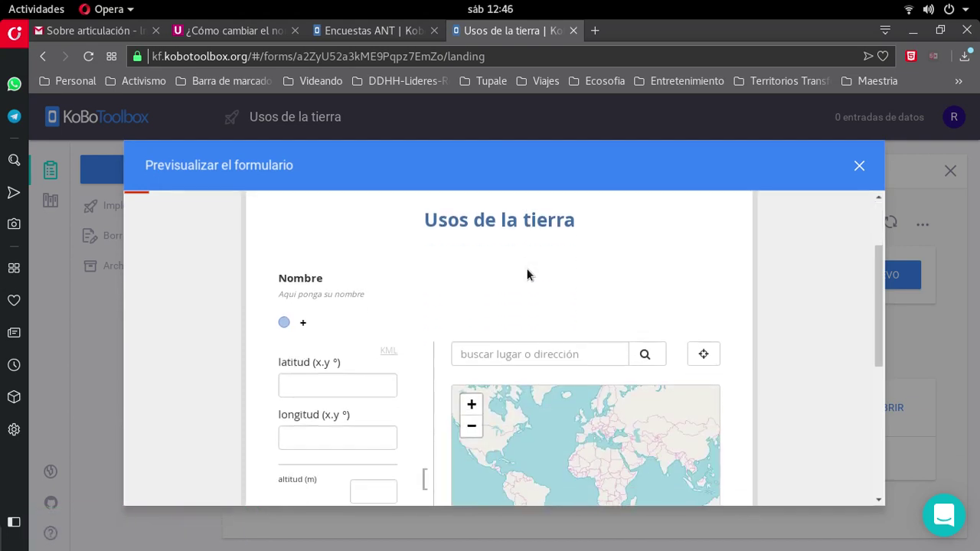
pyautogui.scroll(-3, 527, 274)
pyautogui.scroll(-3, 511, 273)
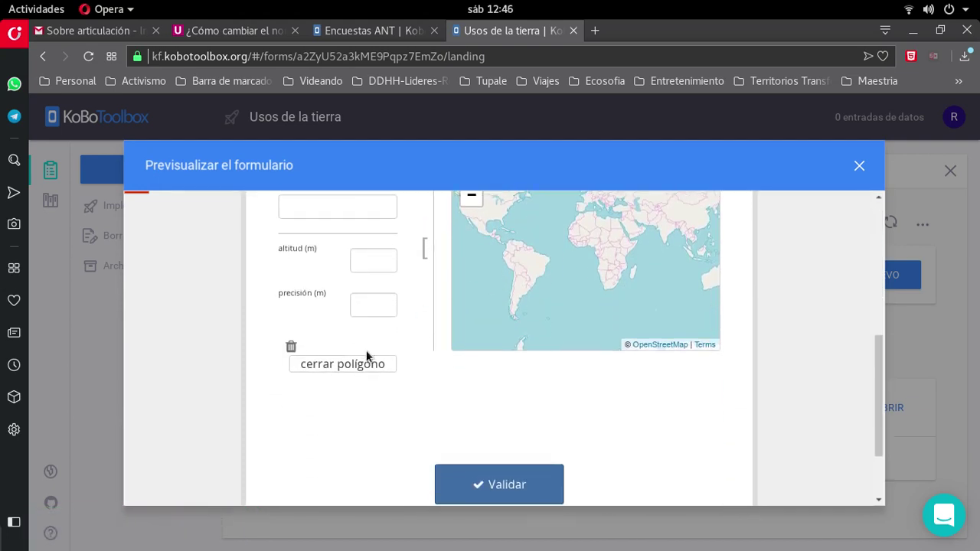
pyautogui.scroll(-3, 365, 349)
pyautogui.scroll(7, 362, 351)
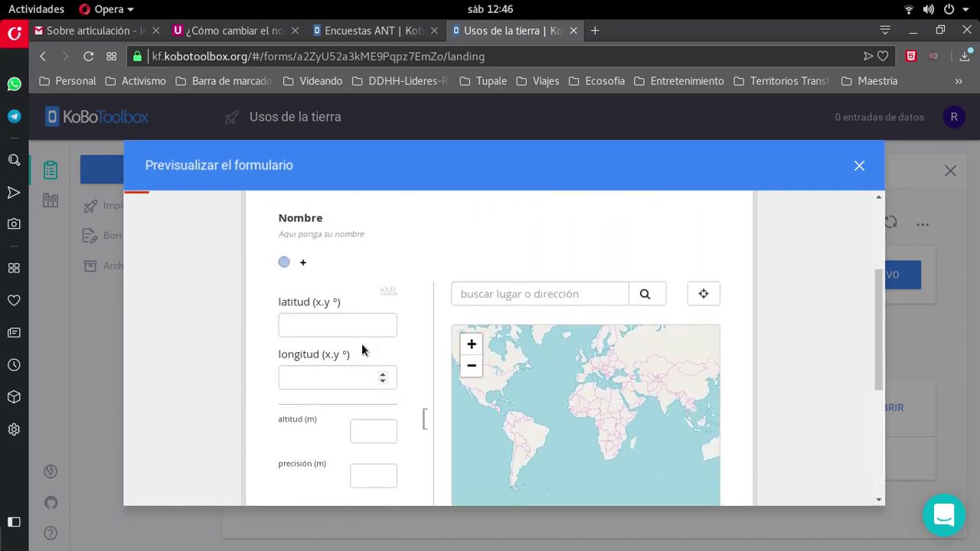
pyautogui.scroll(3, 361, 349)
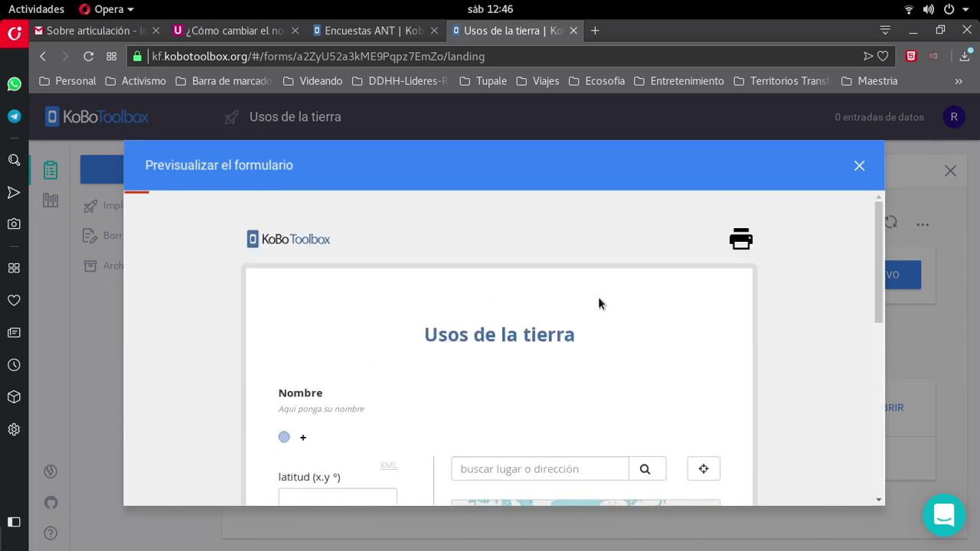
pyautogui.click(858, 166)
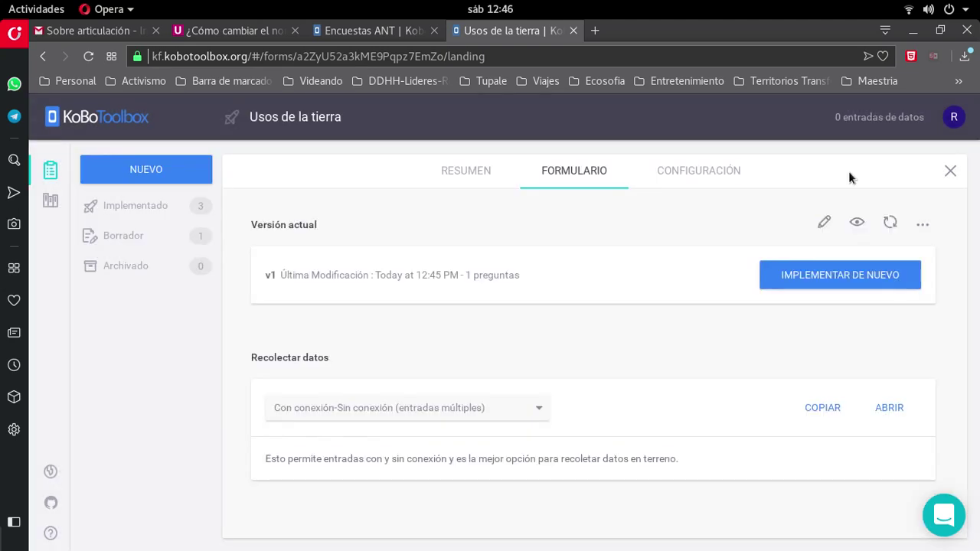
# - Check the additional actions available for the form, and review the form preview once more
pyautogui.click(922, 225)
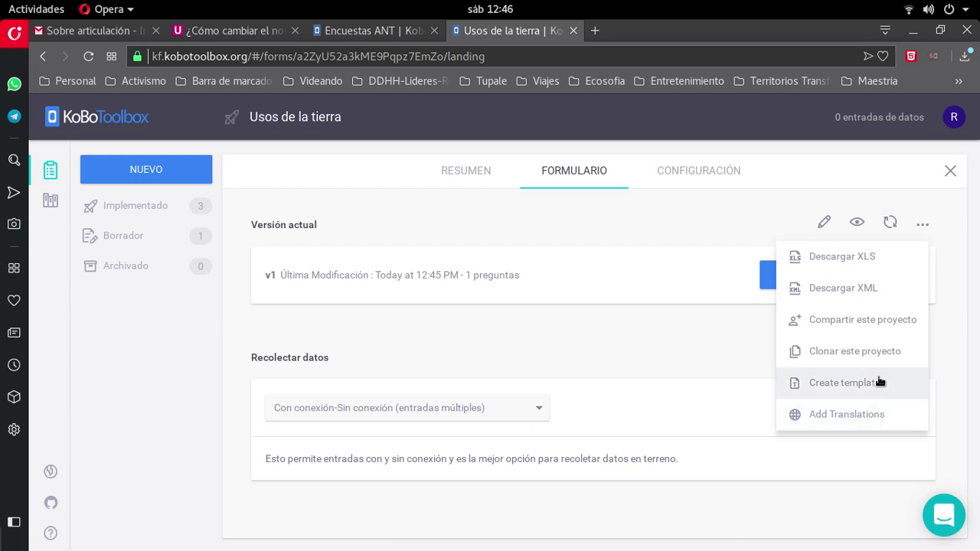
pyautogui.click(625, 227)
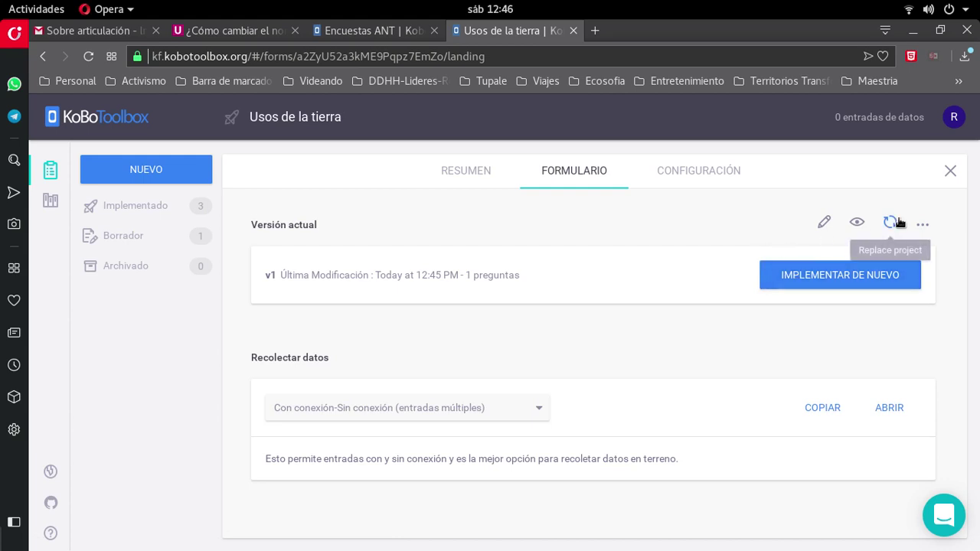
pyautogui.click(856, 223)
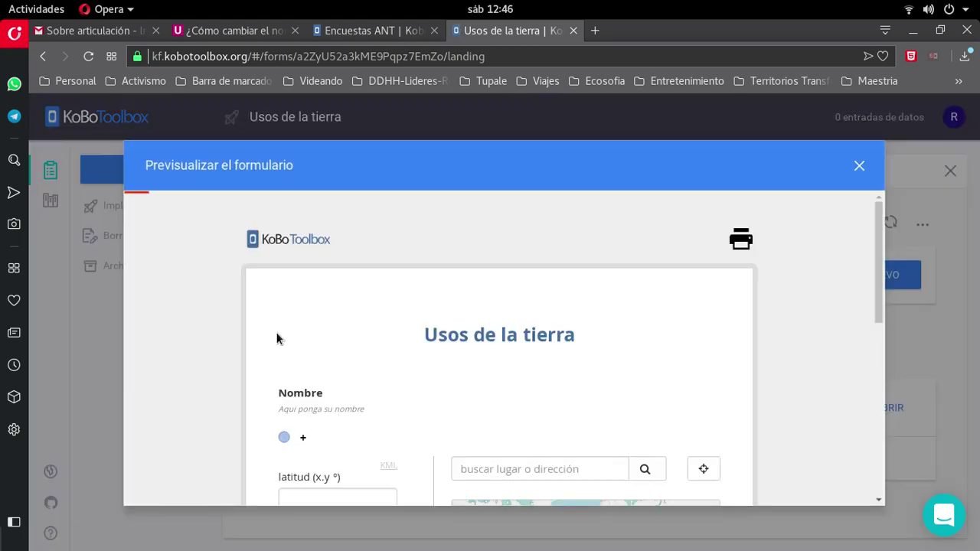
pyautogui.scroll(-8, 199, 329)
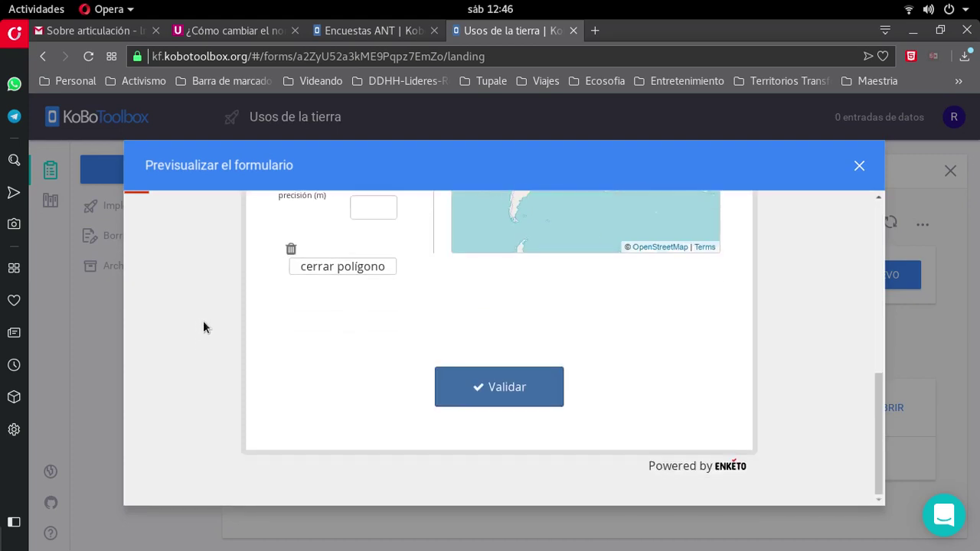
pyautogui.scroll(10, 203, 327)
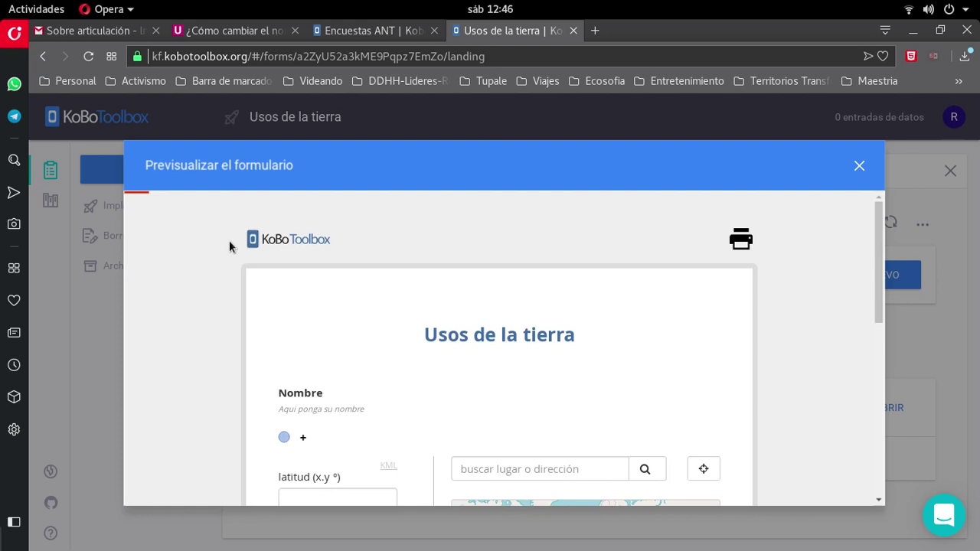
pyautogui.click(859, 166)
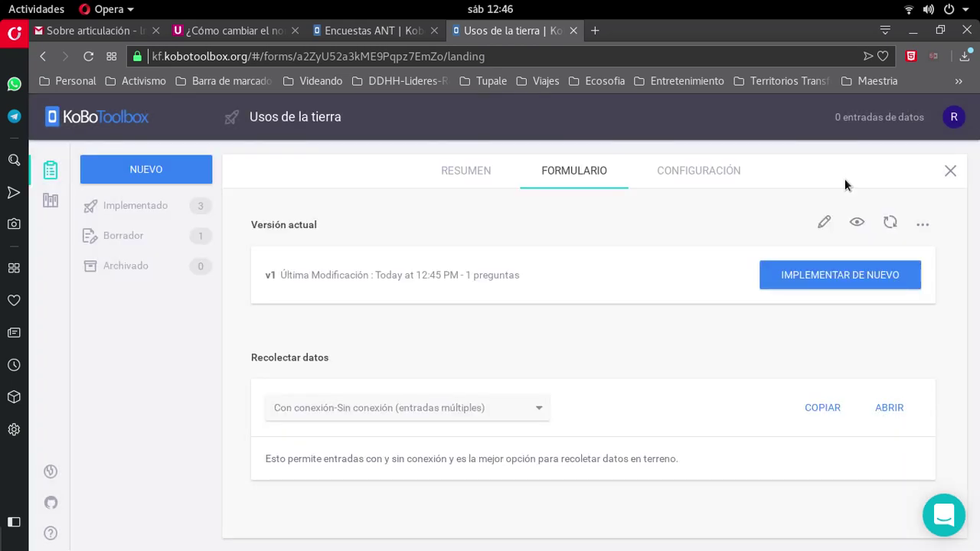
# - Open the web form for online-offline multiple entries and grant it access to the location, accepting geolocation
pyautogui.click(890, 407)
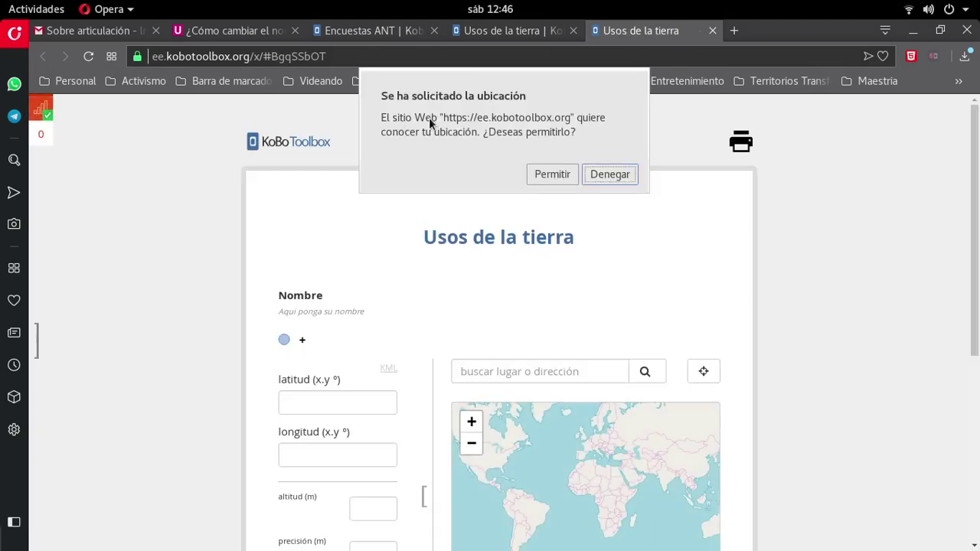
pyautogui.click(547, 176)
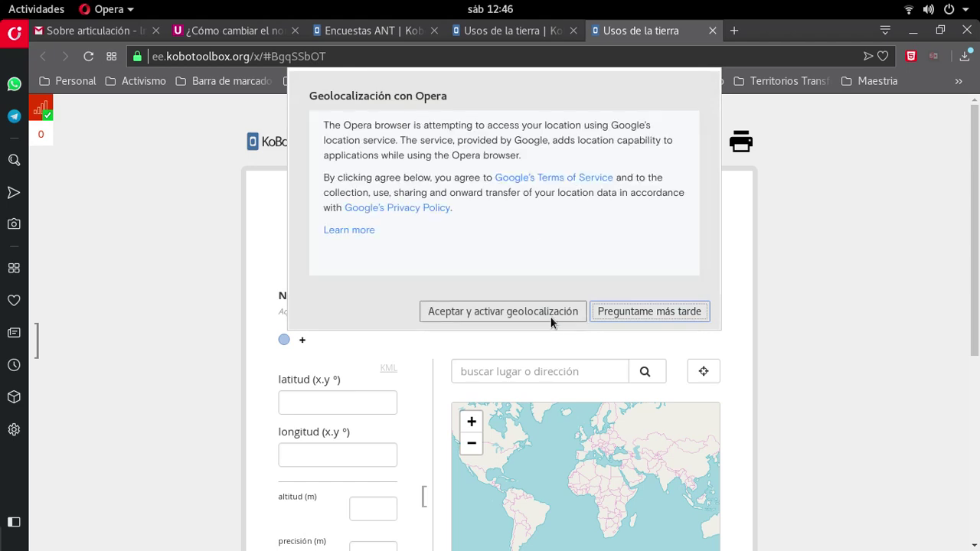
pyautogui.click(533, 314)
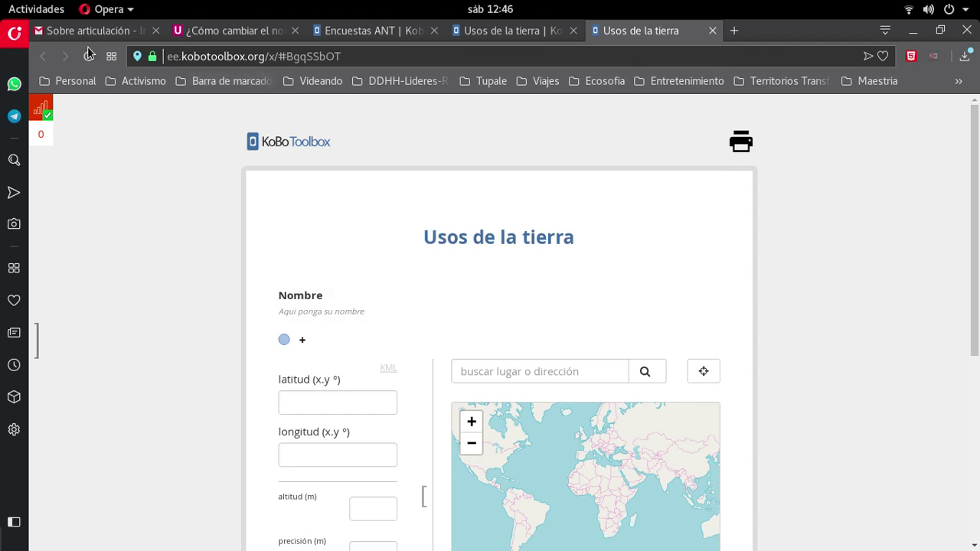
# - Examine the web form's offline status, the Nombre question and the draft and submission options at its end
pyautogui.moveTo(35, 118)
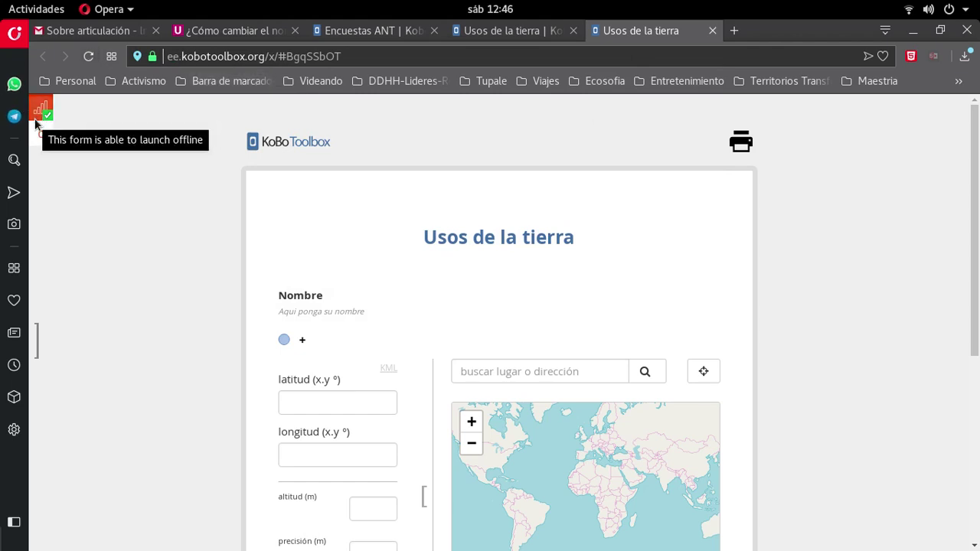
pyautogui.scroll(-3, 191, 245)
pyautogui.scroll(3, 198, 239)
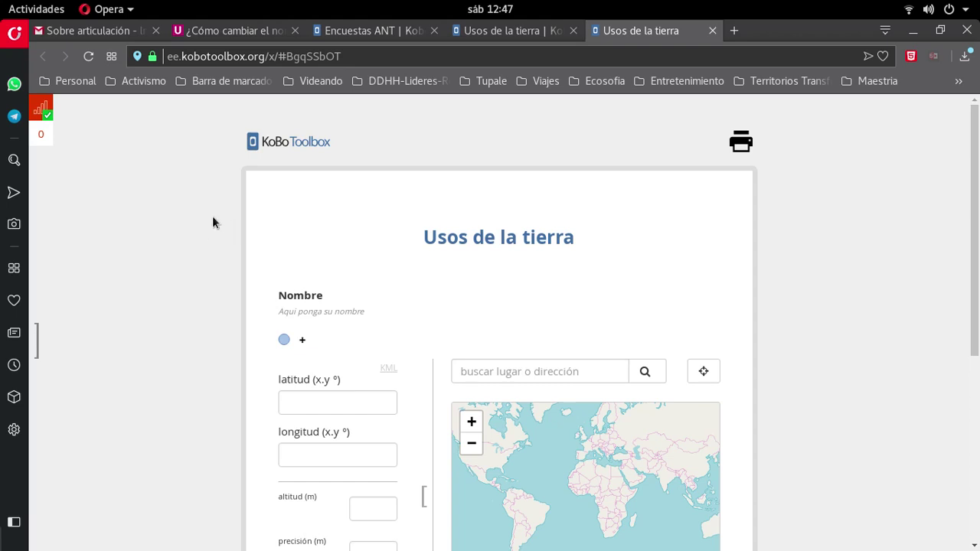
pyautogui.scroll(-5, 214, 219)
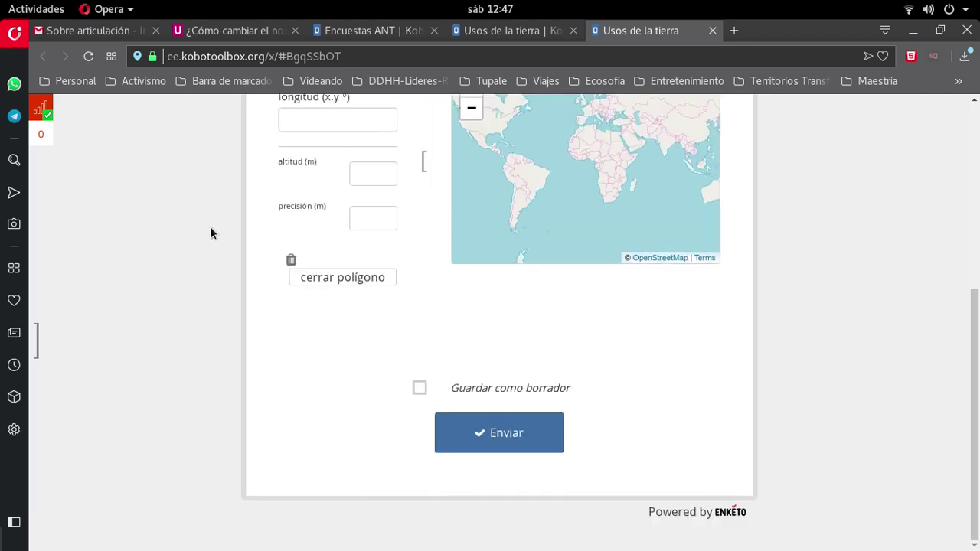
pyautogui.scroll(5, 201, 226)
pyautogui.scroll(-2, 202, 236)
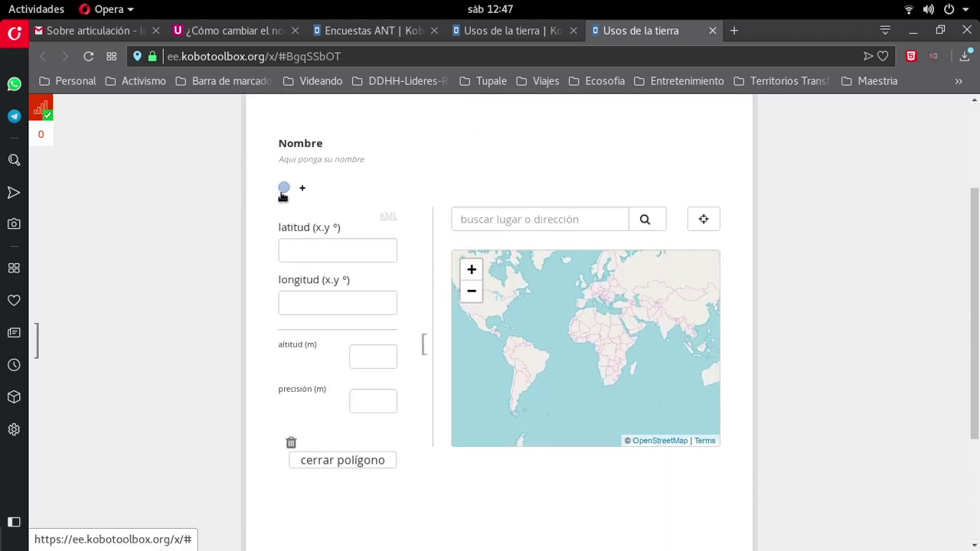
# - Search the Nombre question's map for "carmen de bolivar"
pyautogui.click(335, 242)
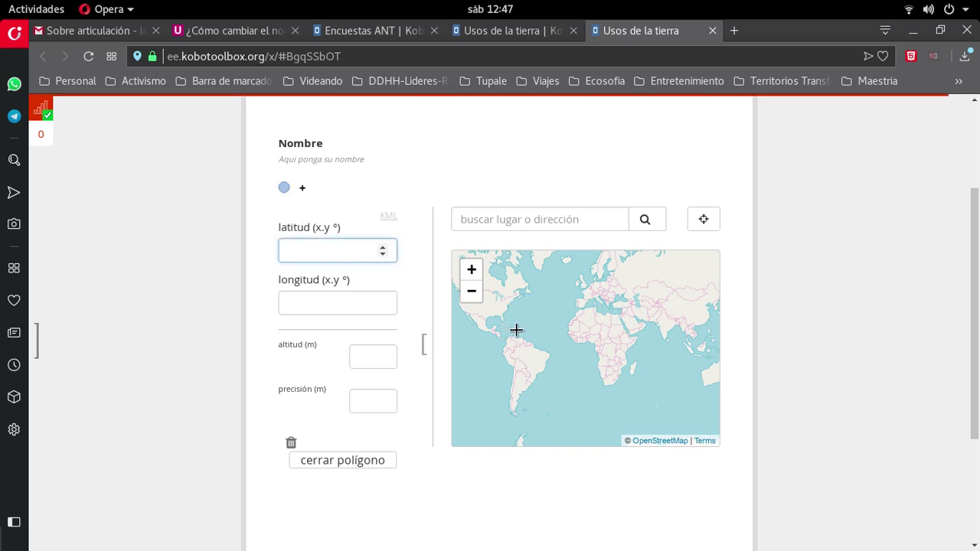
pyautogui.scroll(1, 512, 328)
pyautogui.scroll(2, 511, 326)
pyautogui.moveTo(513, 317); pyautogui.dragTo(594, 321)
pyautogui.scroll(1, 594, 322)
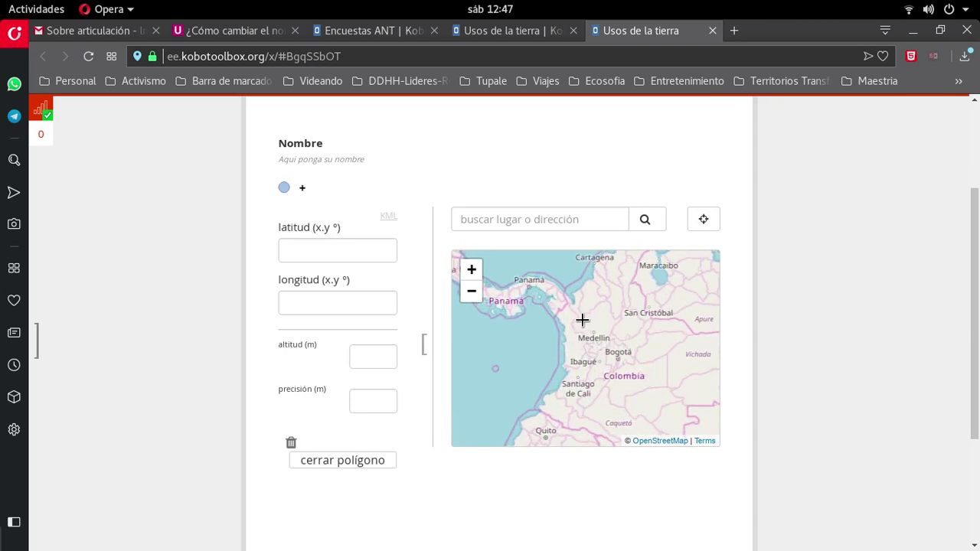
pyautogui.click(536, 218)
pyautogui.write('carmen de bolivar')
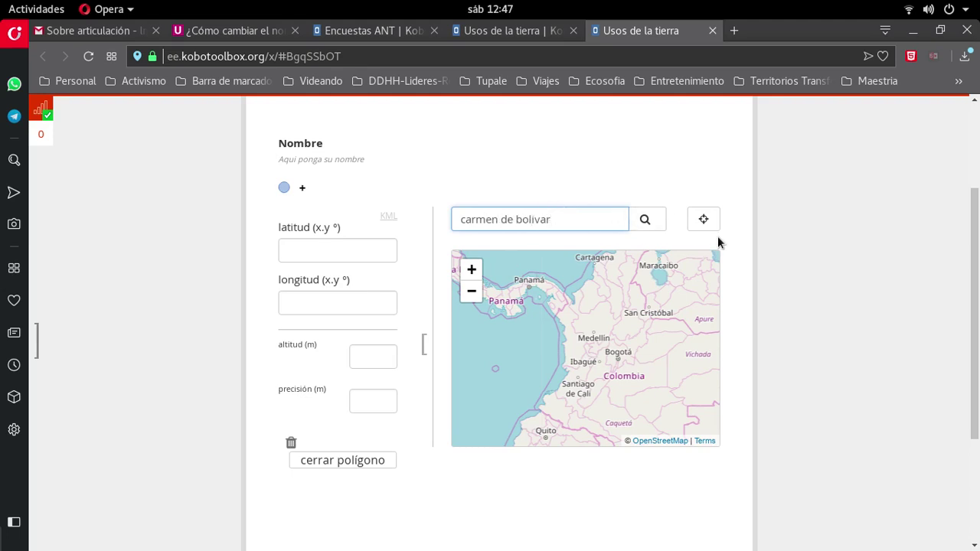
pyautogui.click(703, 219)
pyautogui.click(647, 220)
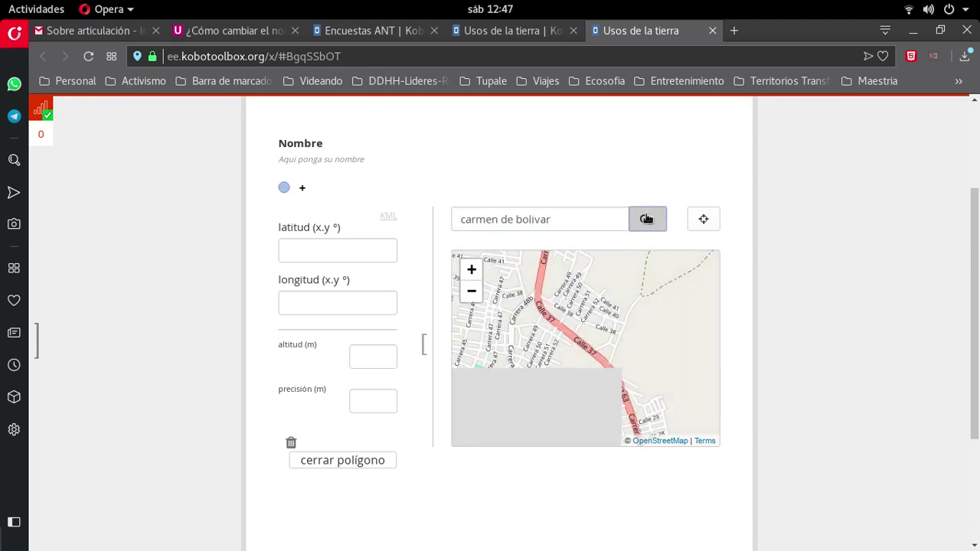
# - Refine the map's place search to "carmen de bolivar, colombia"
pyautogui.click(553, 219)
pyautogui.write(', colombia')
pyautogui.click(645, 220)
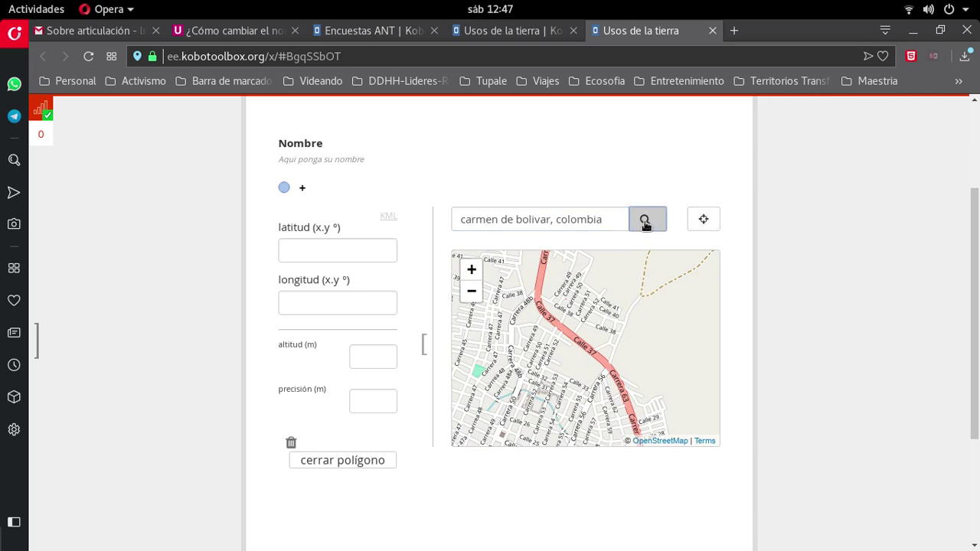
# - Draw a four-corner polygon of about 10 ha over the southwestern streets of El Carmen de Bolívar, ending on its first point
pyautogui.scroll(-3, 593, 325)
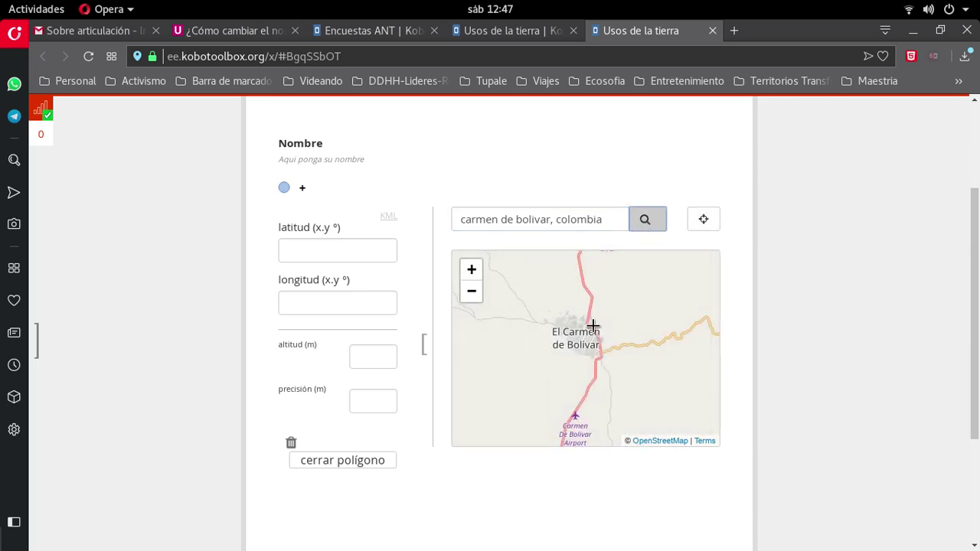
pyautogui.scroll(2, 592, 330)
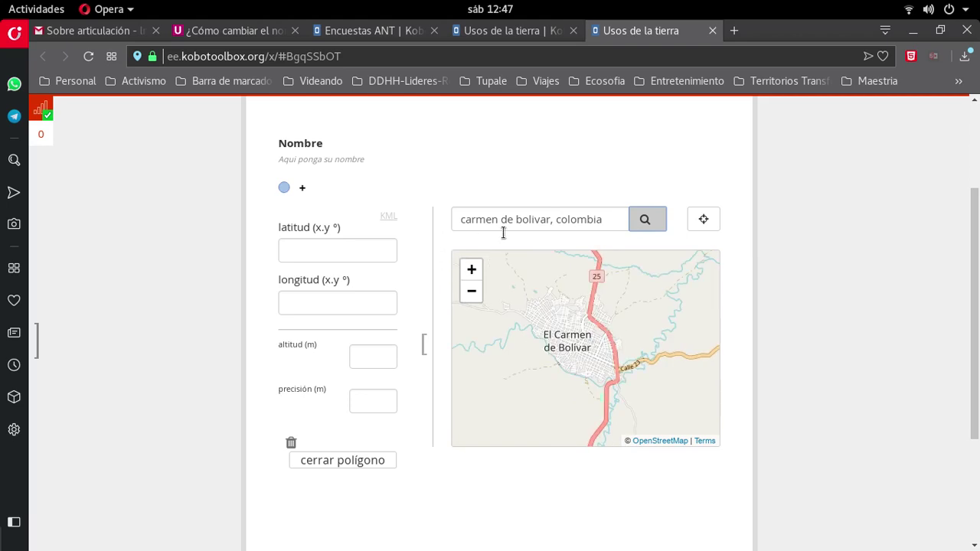
pyautogui.scroll(3, 559, 355)
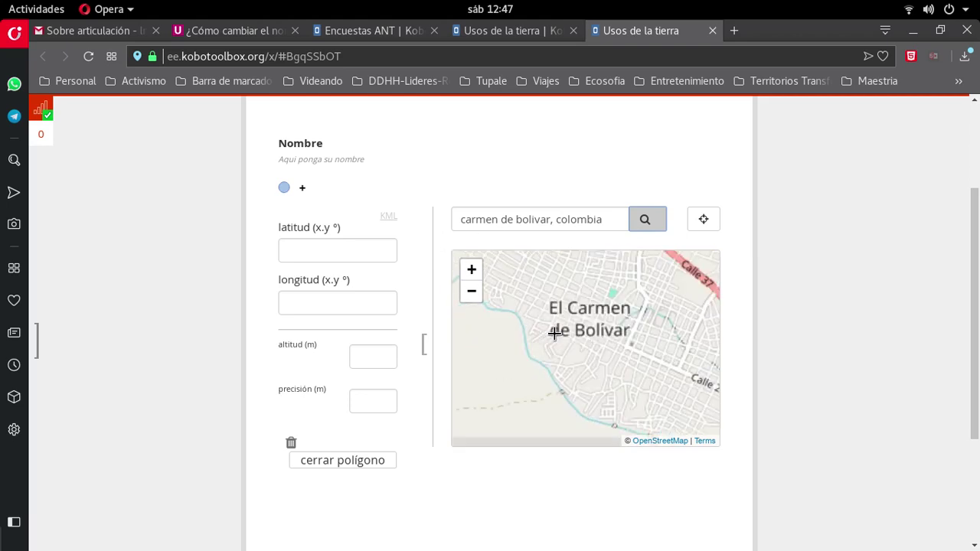
pyautogui.scroll(-1, 515, 295)
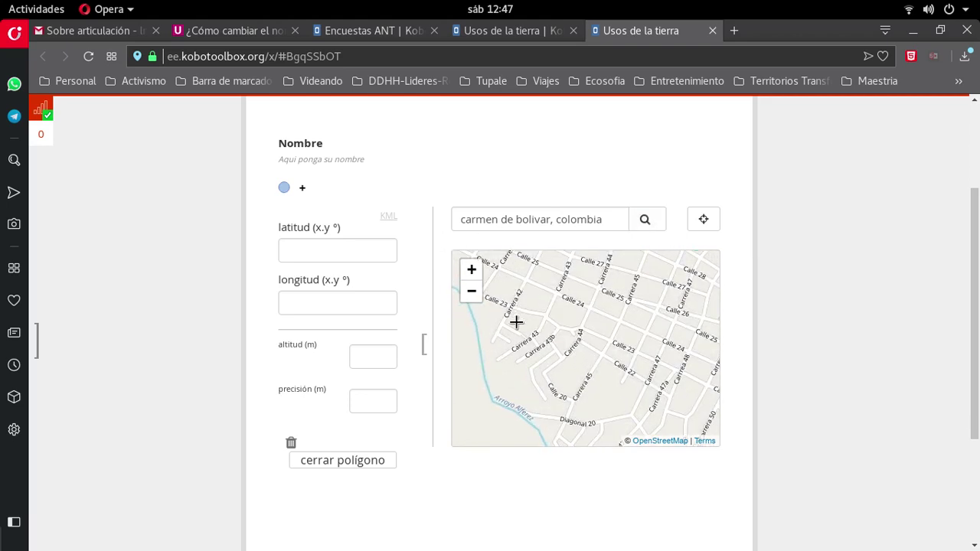
pyautogui.click(505, 285)
pyautogui.click(596, 398)
pyautogui.scroll(1, 612, 406)
pyautogui.click(674, 395)
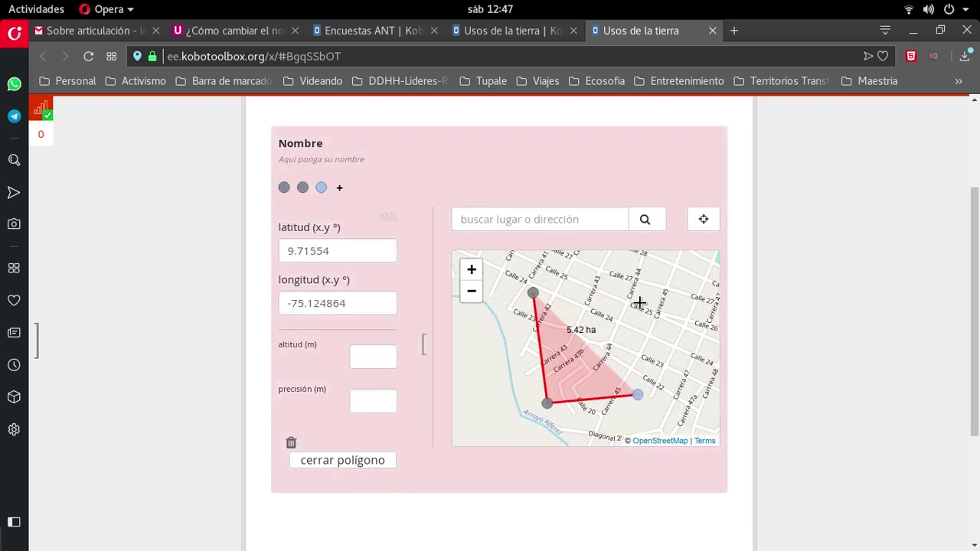
pyautogui.click(605, 281)
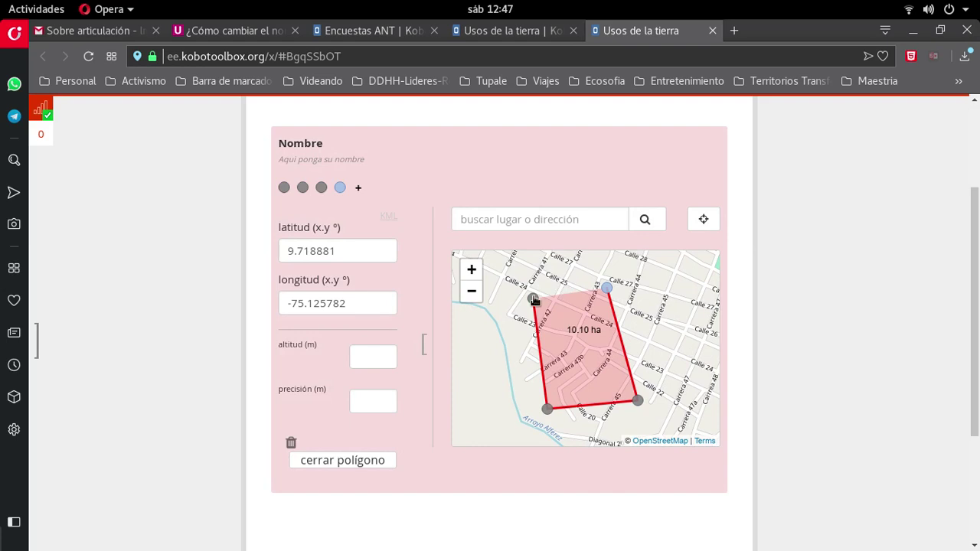
pyautogui.click(532, 298)
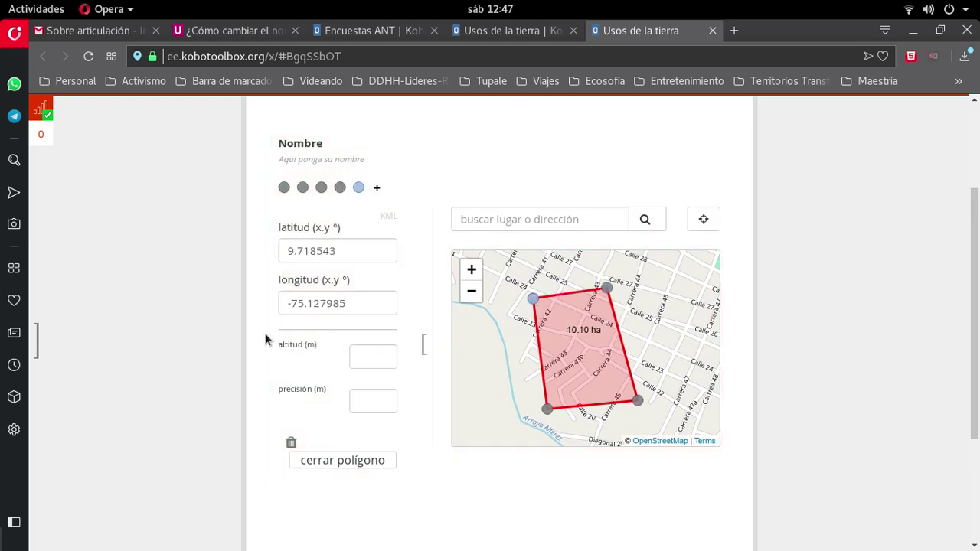
# - Collapse the coordinate fields beside the Nombre question's map and restore them
pyautogui.scroll(-2, 230, 340)
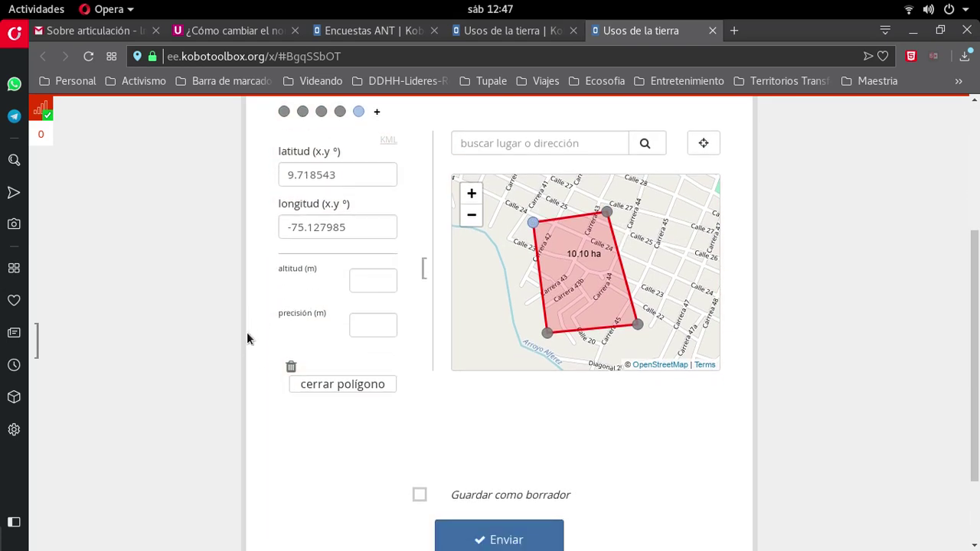
pyautogui.click(424, 275)
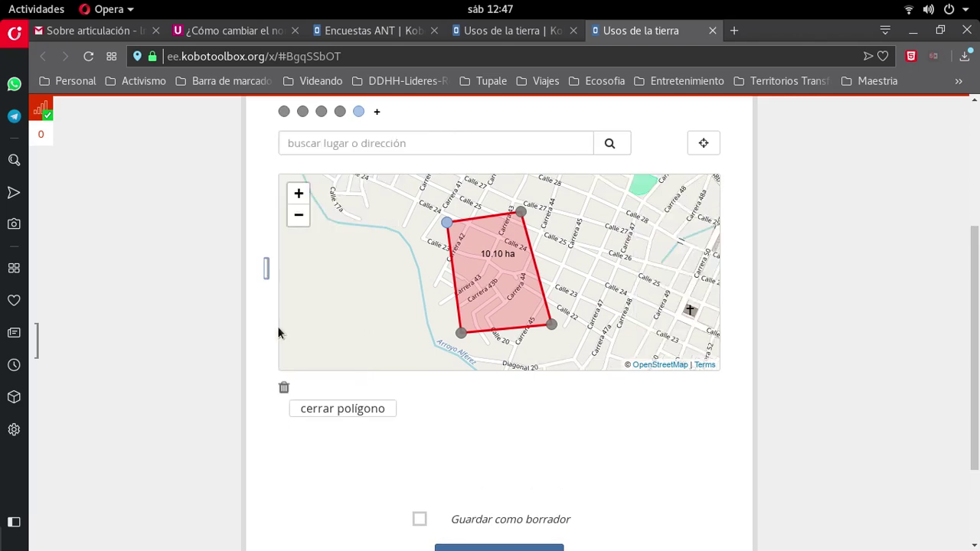
pyautogui.click(267, 270)
# - Close the polygon and submit the form entry without saving it as a draft
pyautogui.scroll(-3, 253, 312)
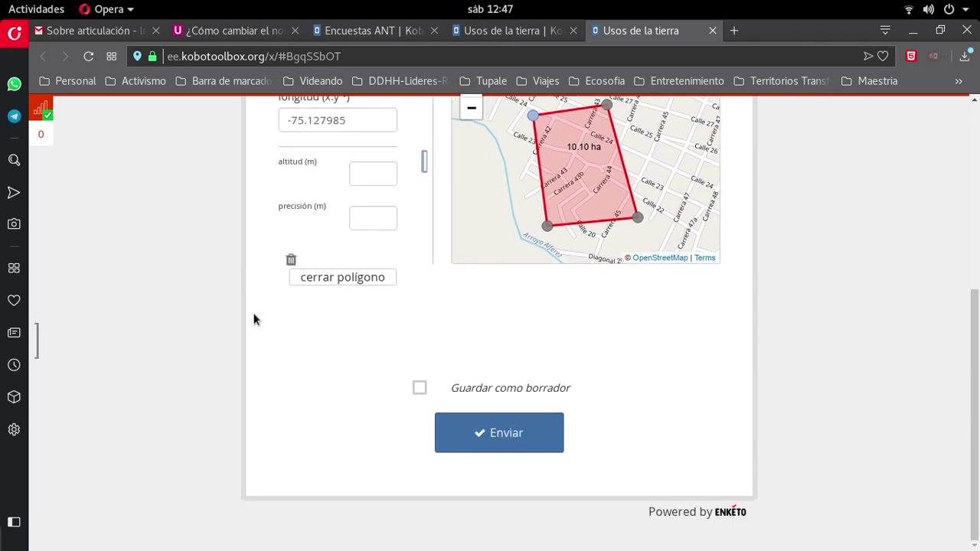
pyautogui.click(343, 280)
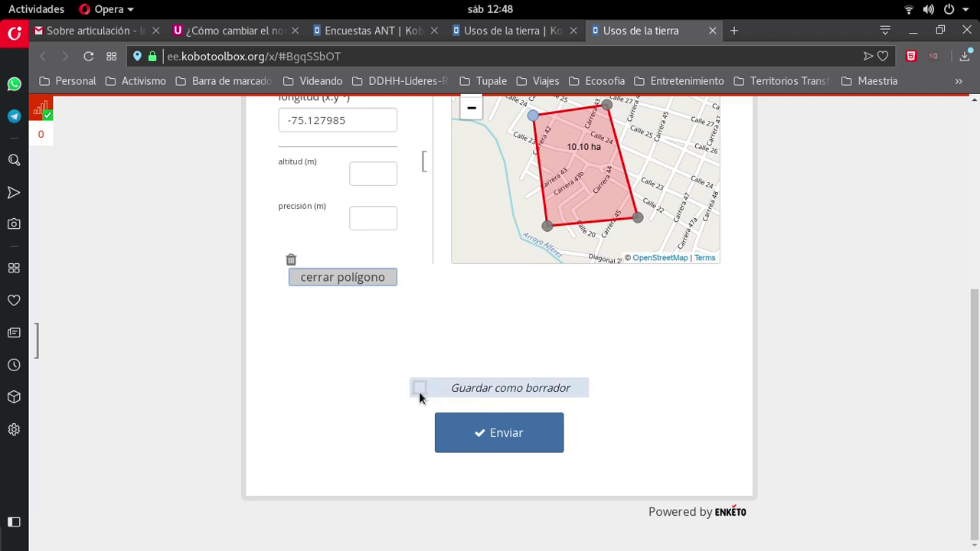
pyautogui.click(501, 437)
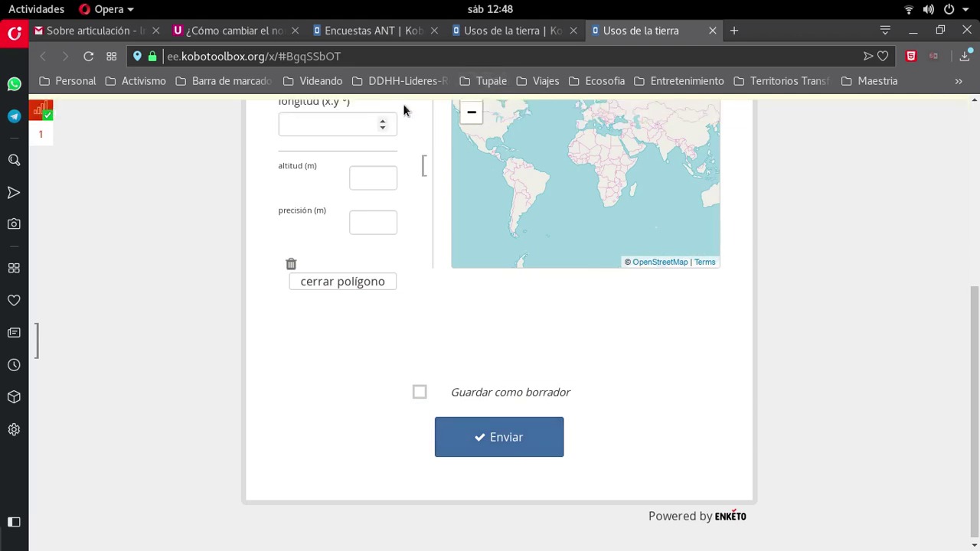
# - Look over the web form after the submission and highlight its full web address
pyautogui.scroll(5, 871, 369)
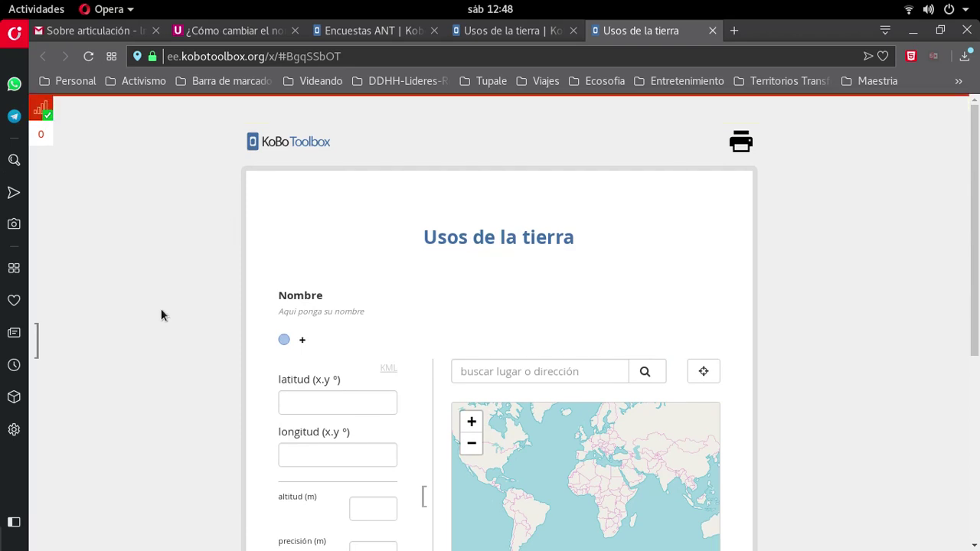
pyautogui.scroll(-5, 160, 313)
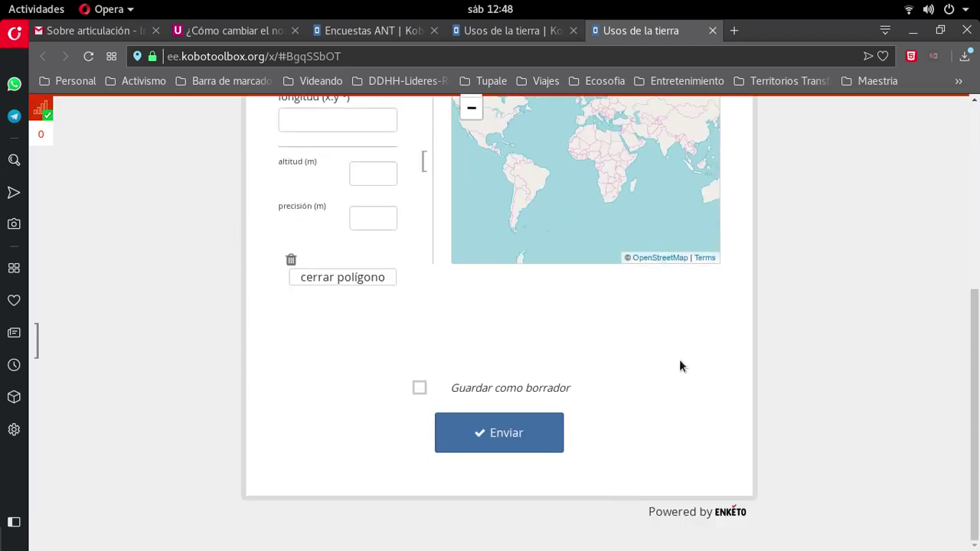
pyautogui.scroll(6, 689, 367)
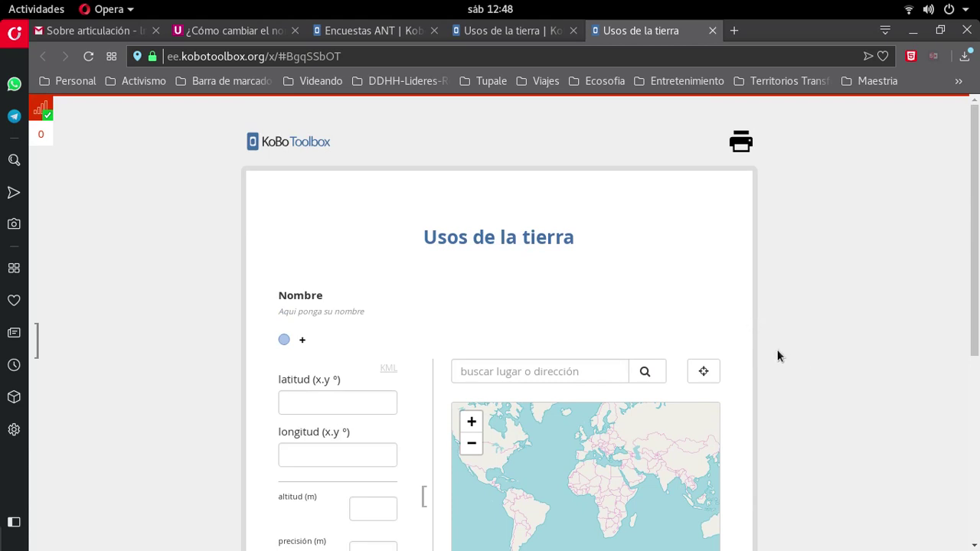
pyautogui.click(215, 56)
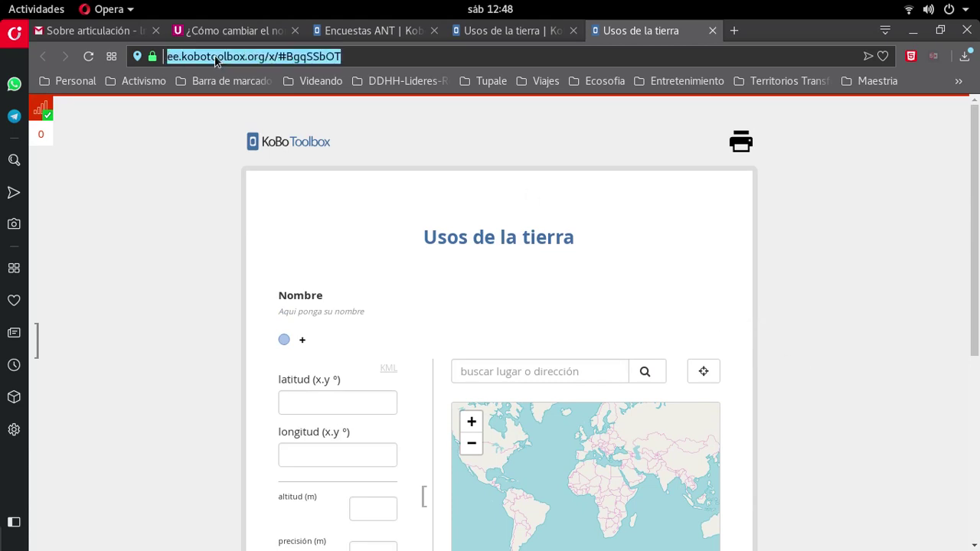
pyautogui.moveTo(216, 57); pyautogui.dragTo(167, 57)
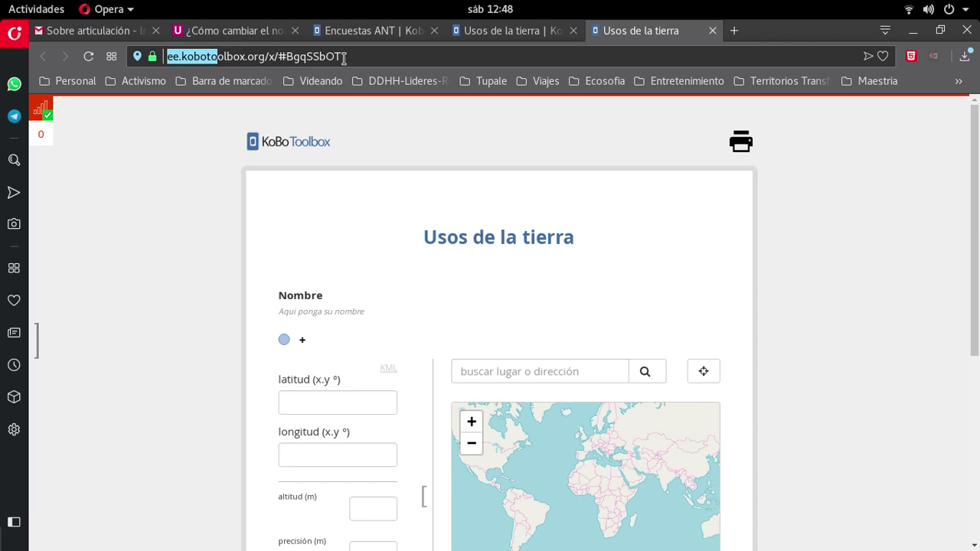
pyautogui.moveTo(344, 58); pyautogui.dragTo(149, 59)
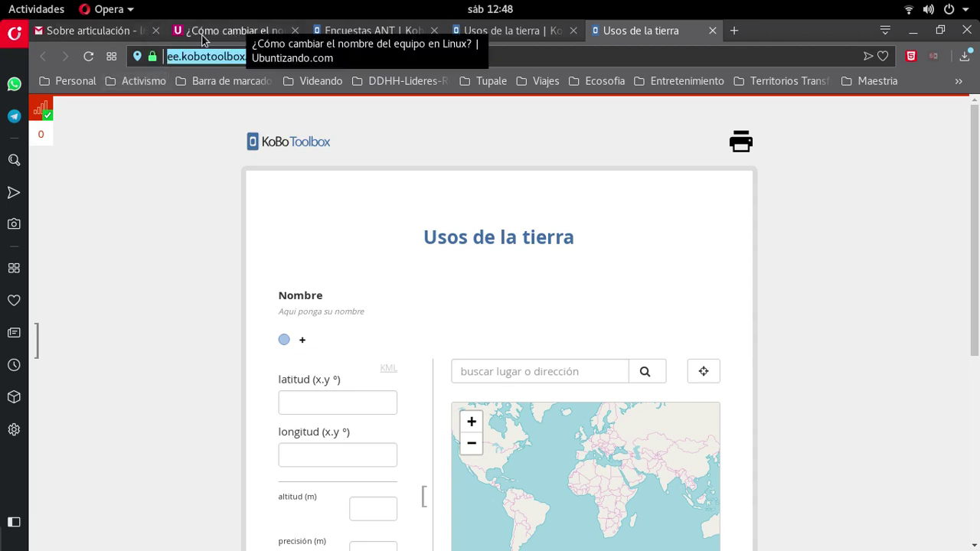
# - Log out of the account from the Encuestas ANT project, and check the Usos de la tierra web form while logged out
pyautogui.click(381, 32)
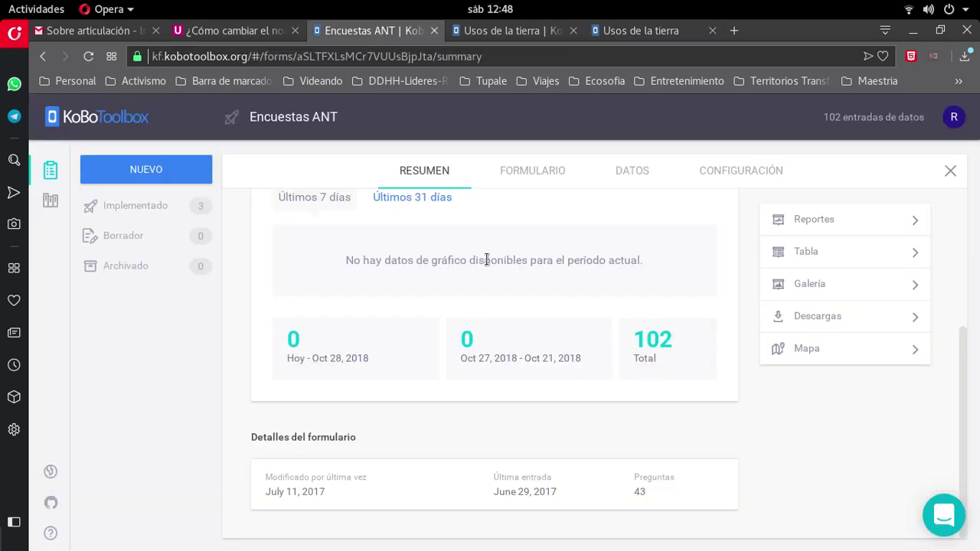
pyautogui.click(954, 121)
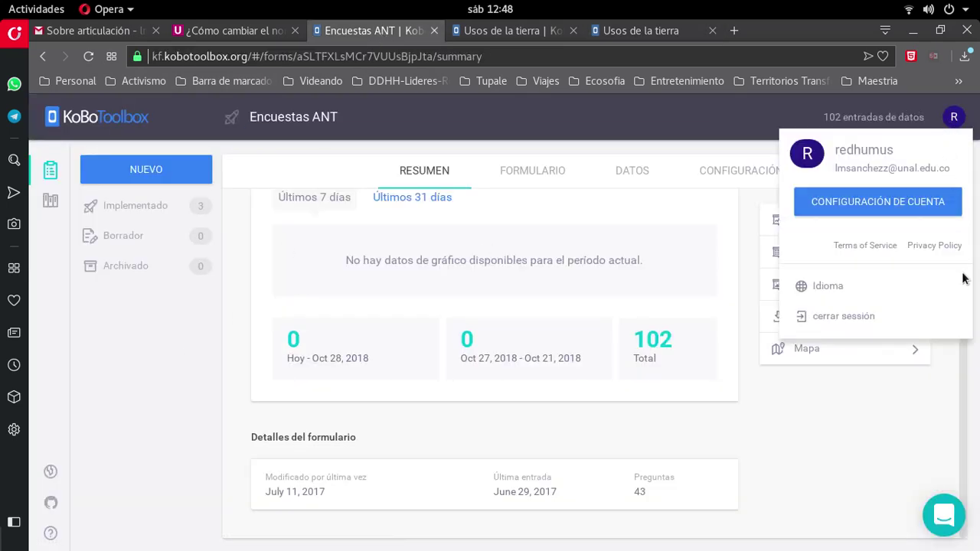
pyautogui.click(838, 318)
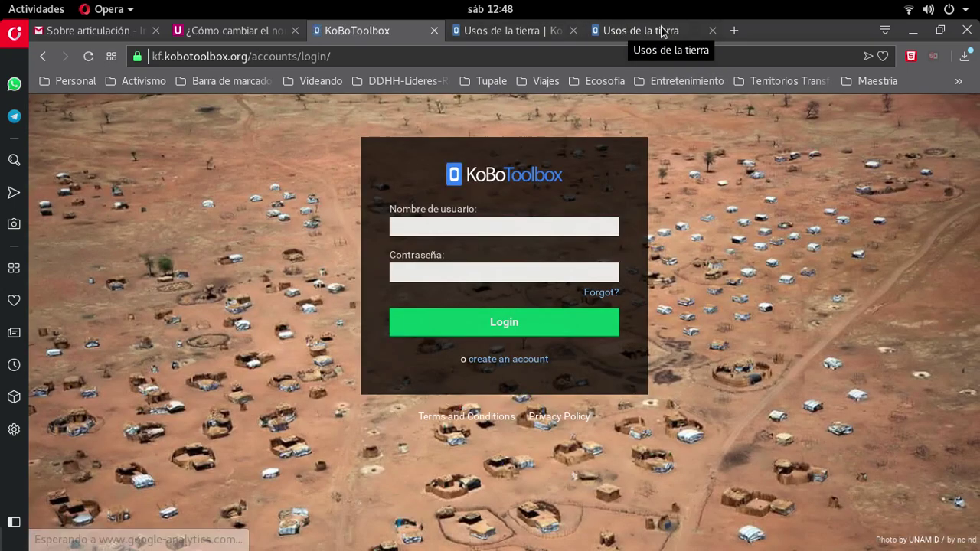
pyautogui.click(662, 30)
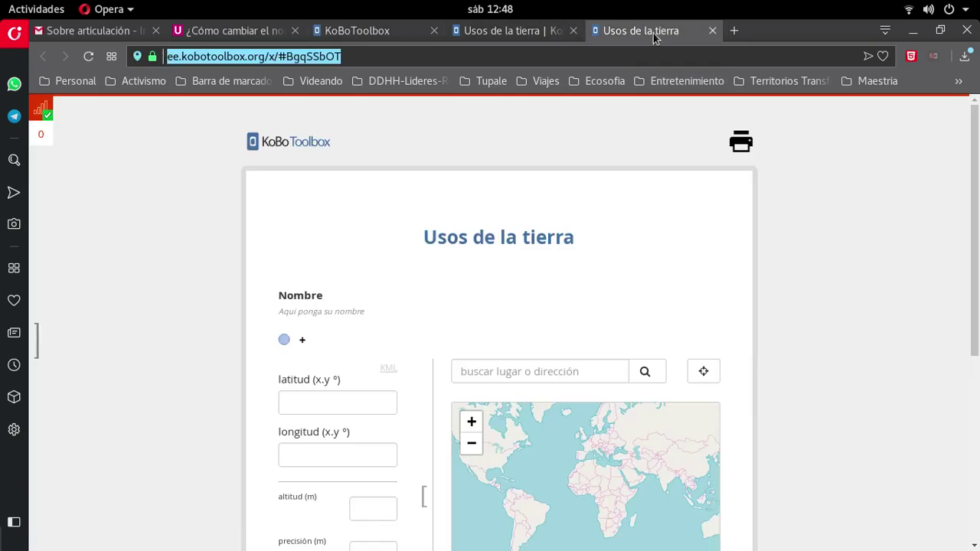
pyautogui.click(383, 31)
# - Switch to the SimpleScreenRecorder window
pyautogui.press('super')
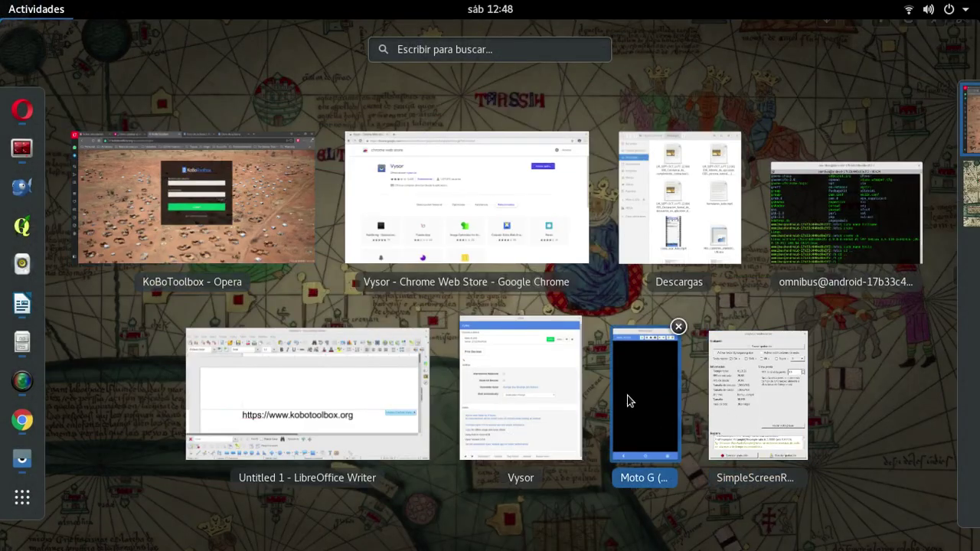
pyautogui.click(755, 426)
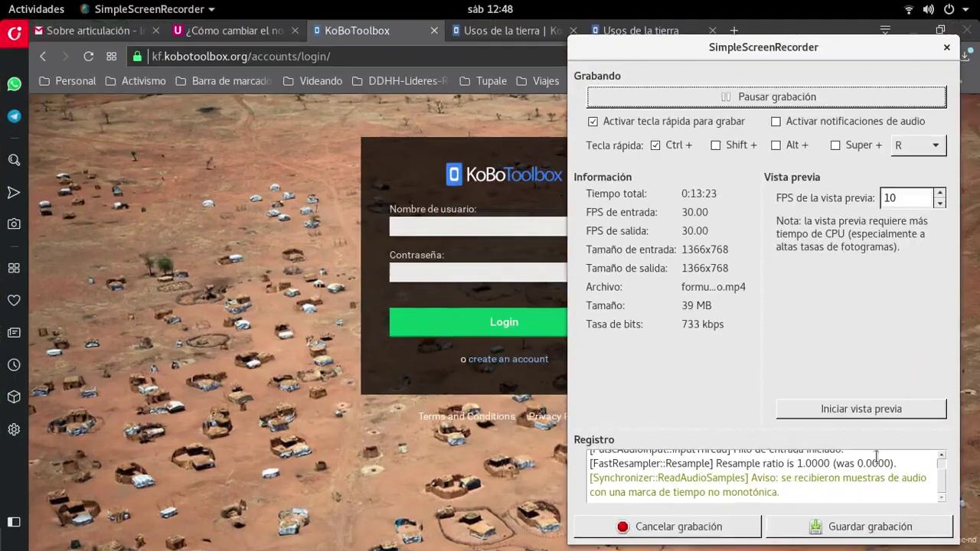